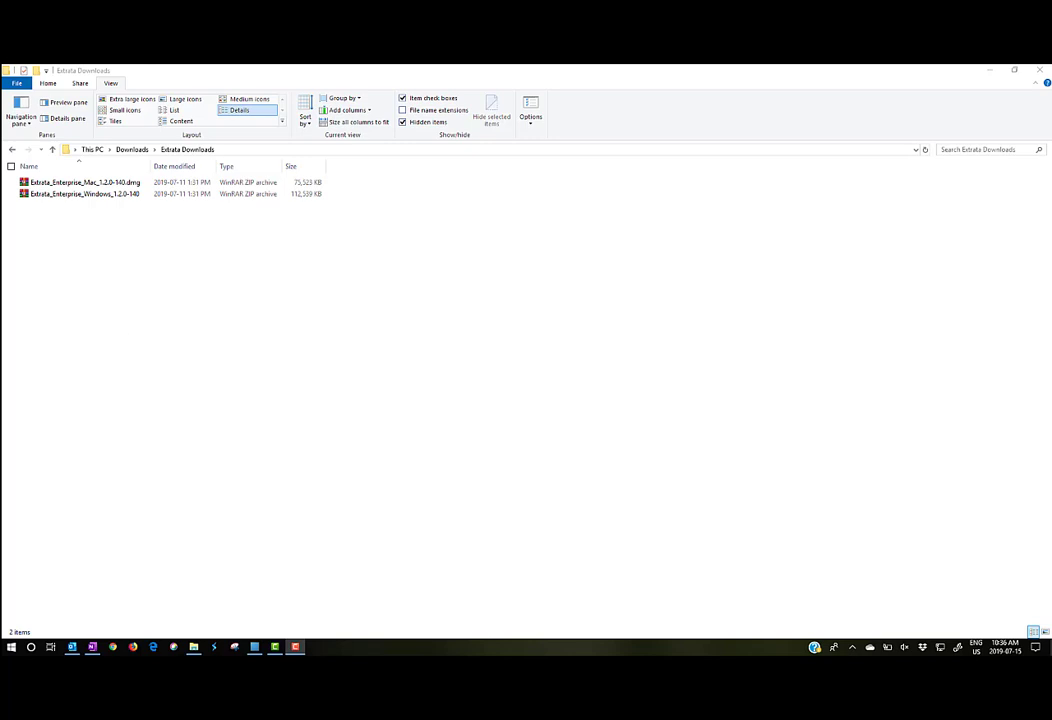
Step: Extract the Windows Extrata zip archive into its own folder
click(80, 197)
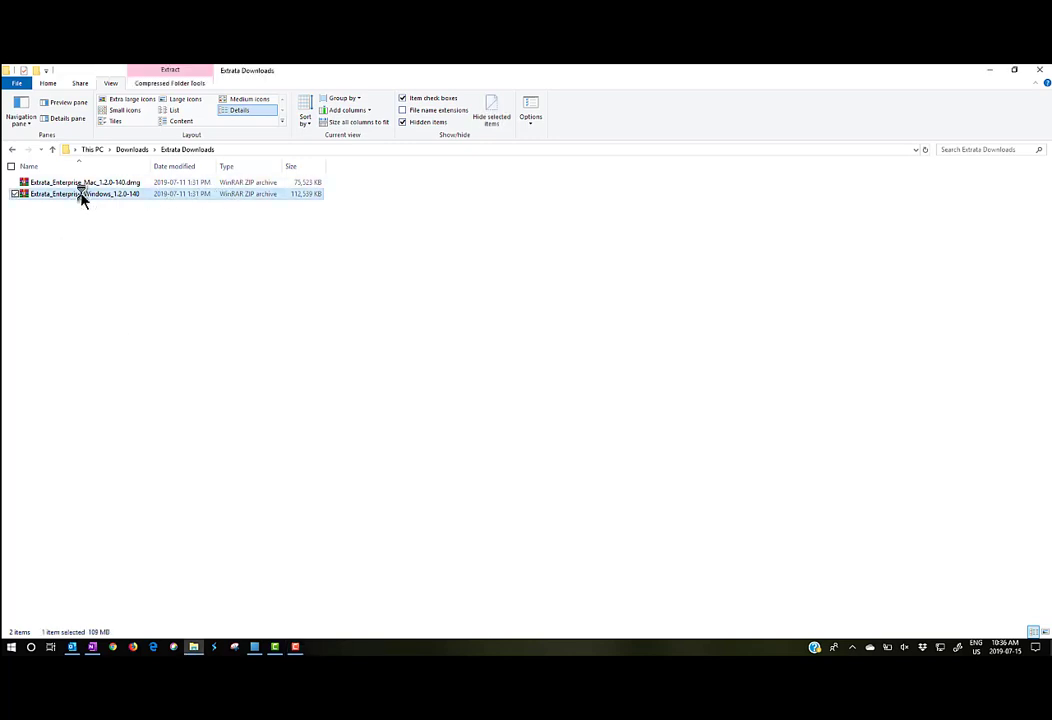
right_click(81, 198)
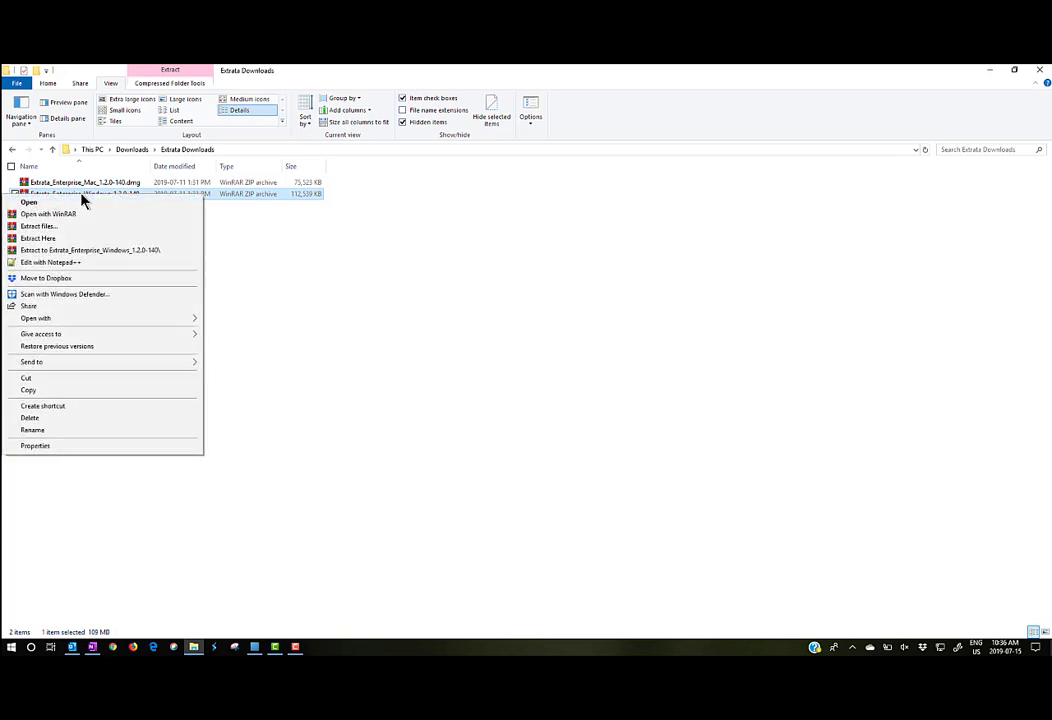
click(80, 250)
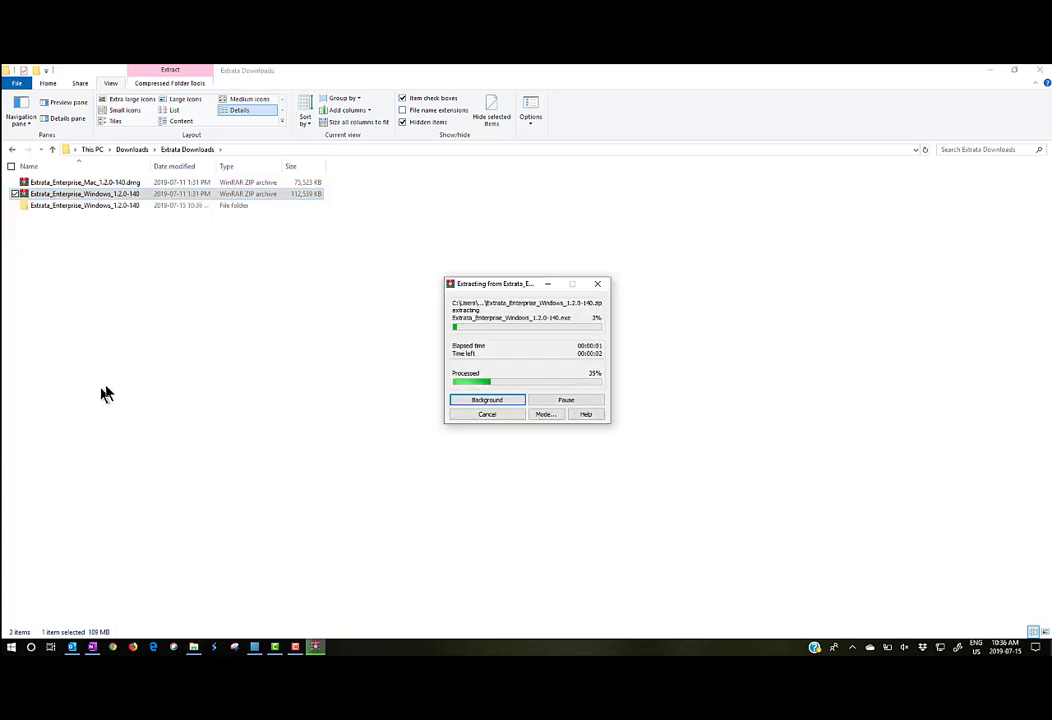
Step: Open the extracted Extrata folder and run the Extrata application as administrator
click(90, 182)
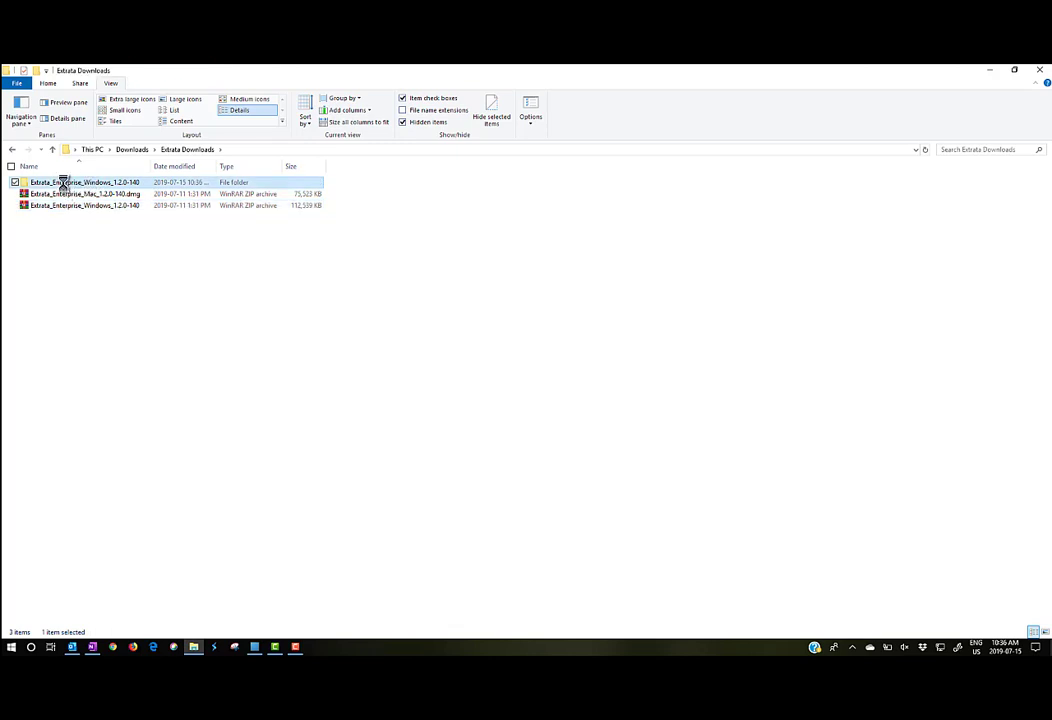
double_click(63, 183)
click(70, 195)
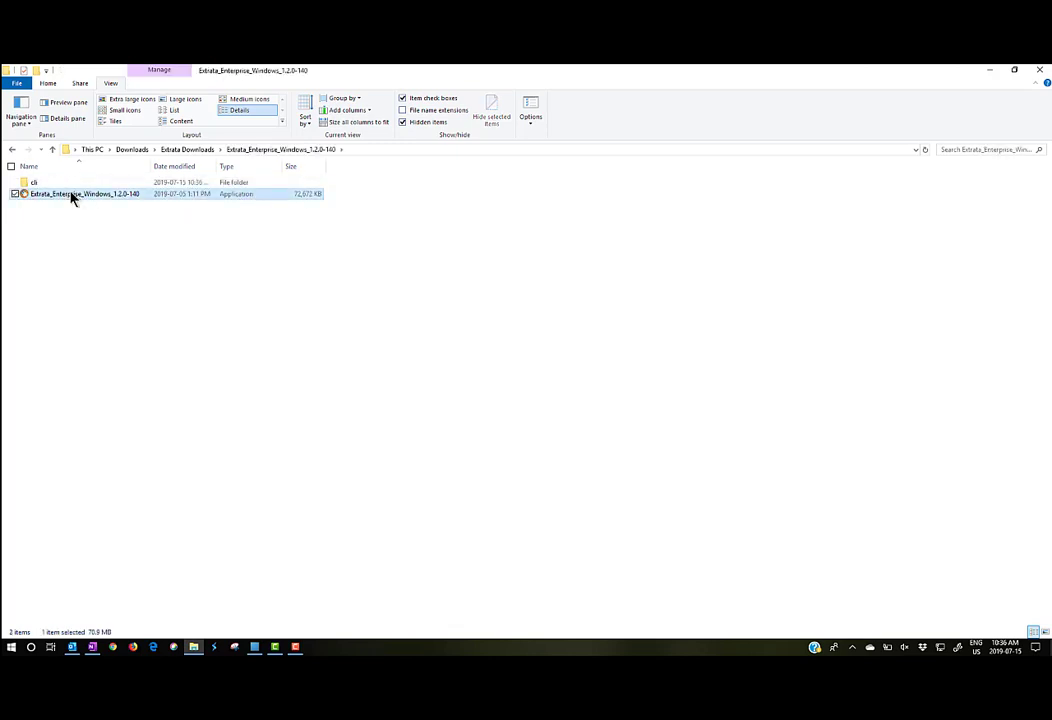
right_click(70, 194)
click(62, 211)
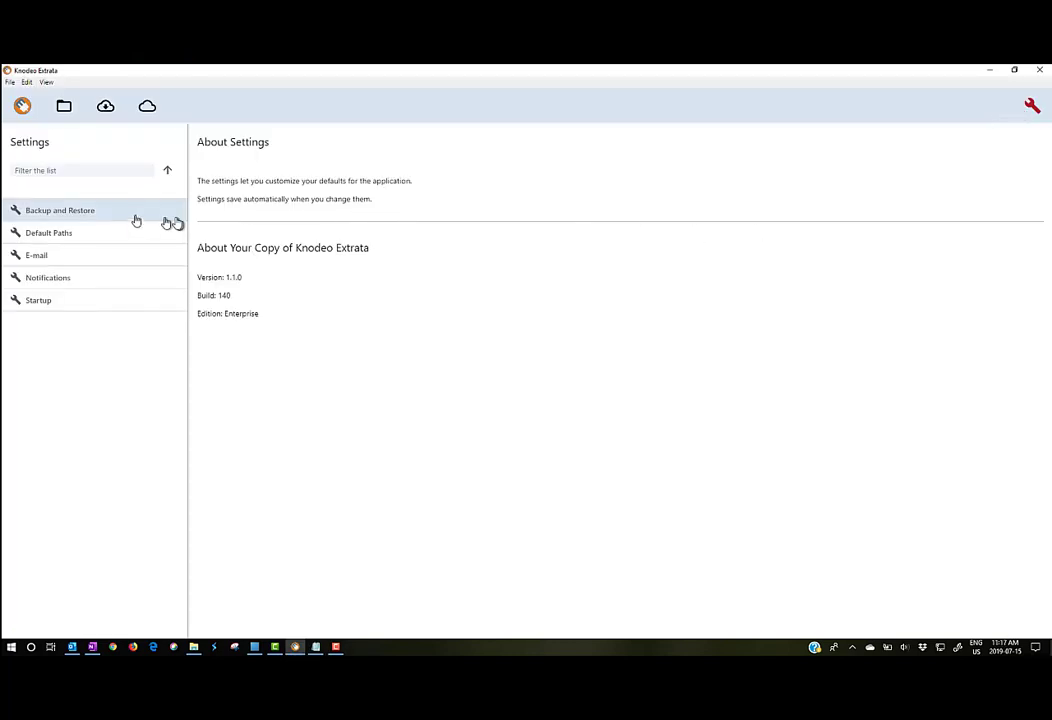
Step: Show the Default Paths page of the Extrata settings
click(45, 238)
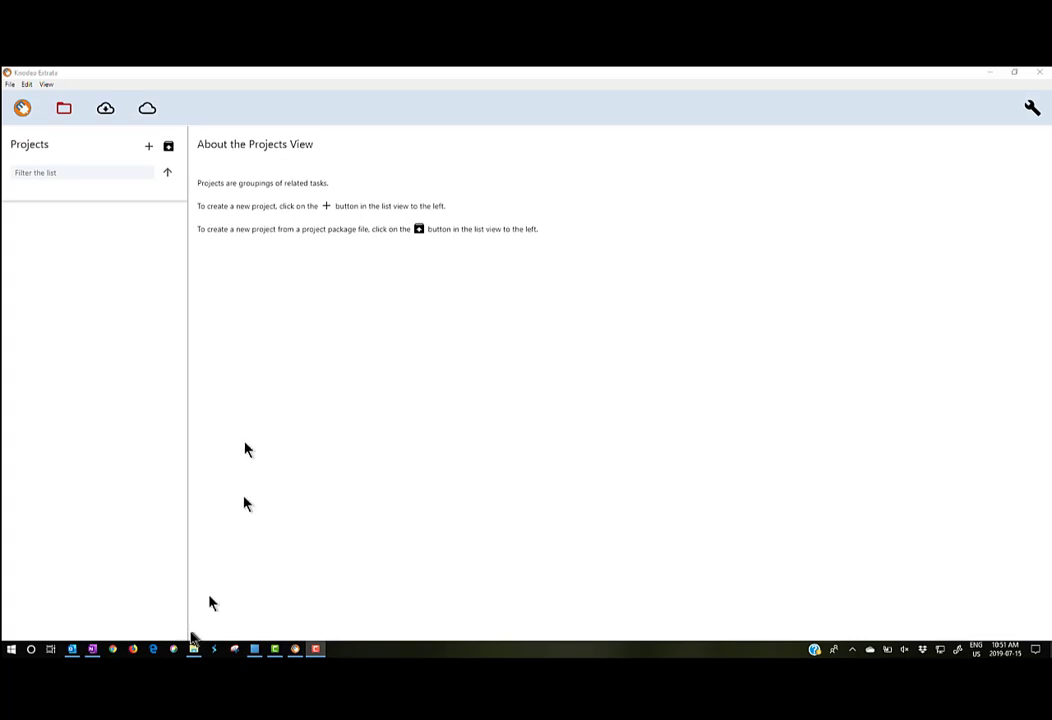
click(193, 649)
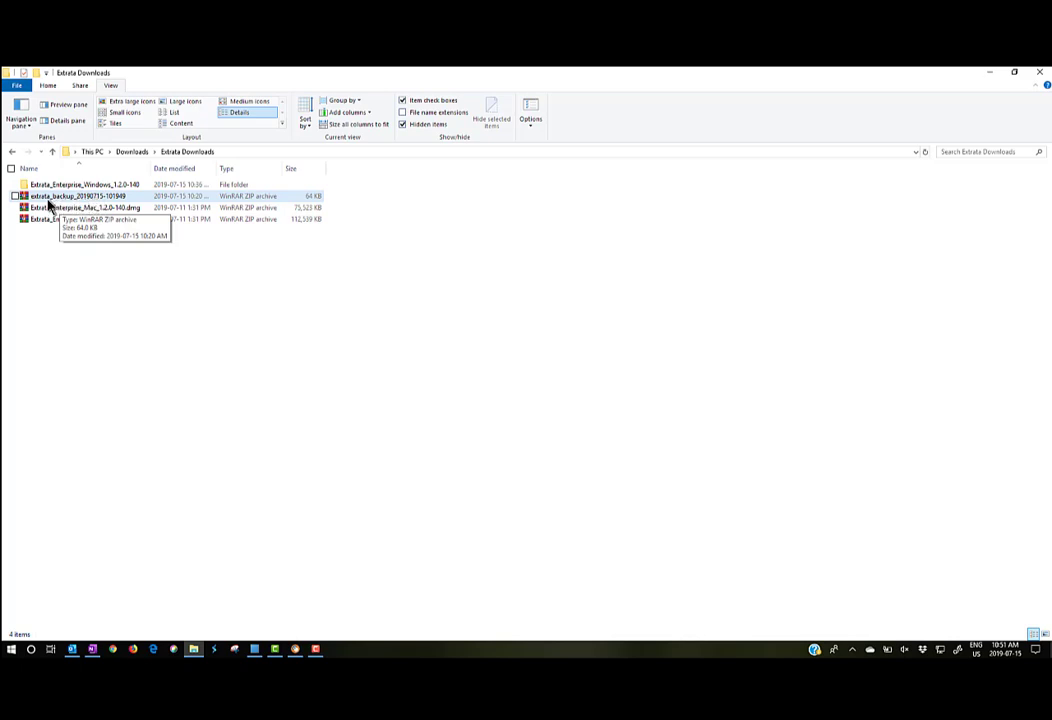
click(989, 73)
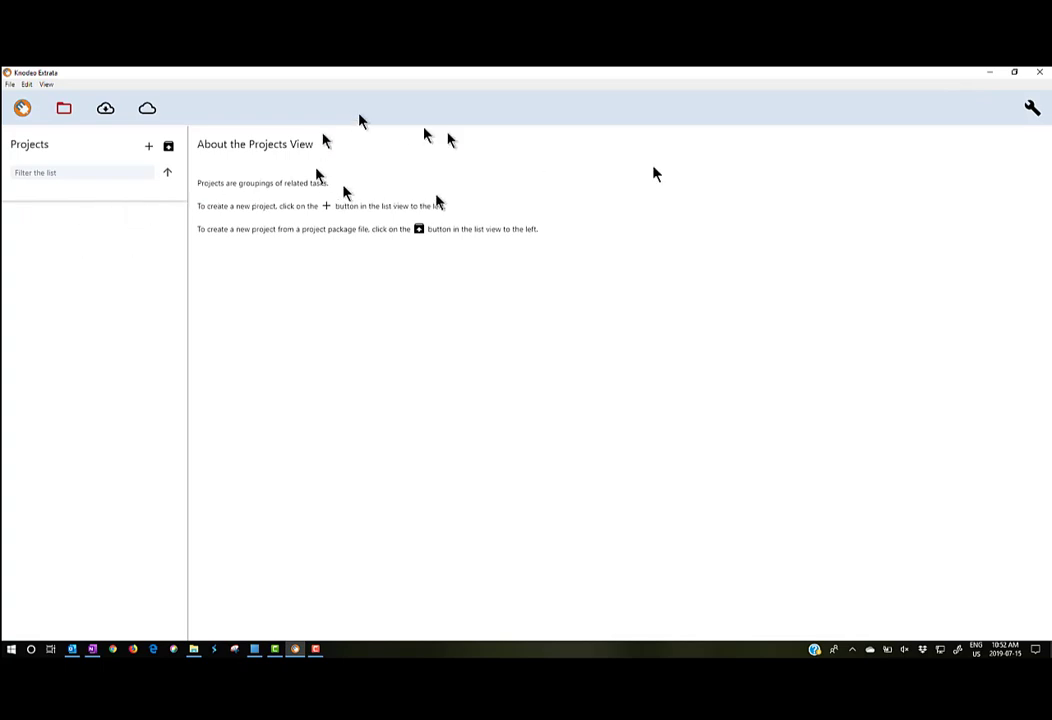
Step: Choose extrata_backup_20190715-101949.zip in the Extrata Downloads folder as the backup to restore
click(1033, 108)
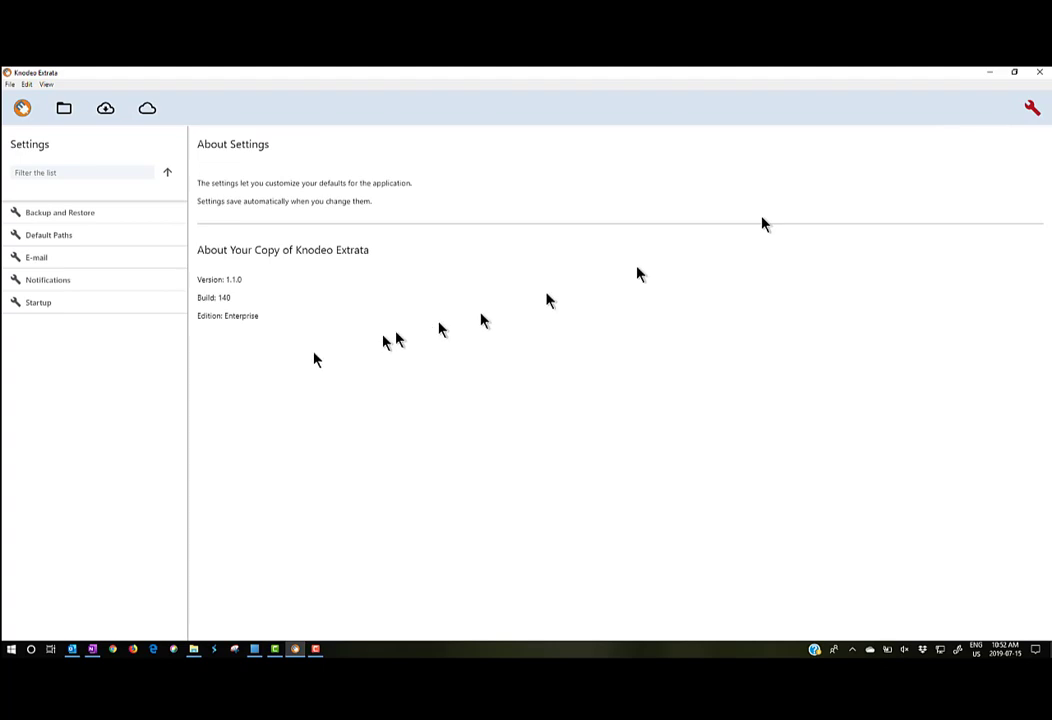
click(50, 214)
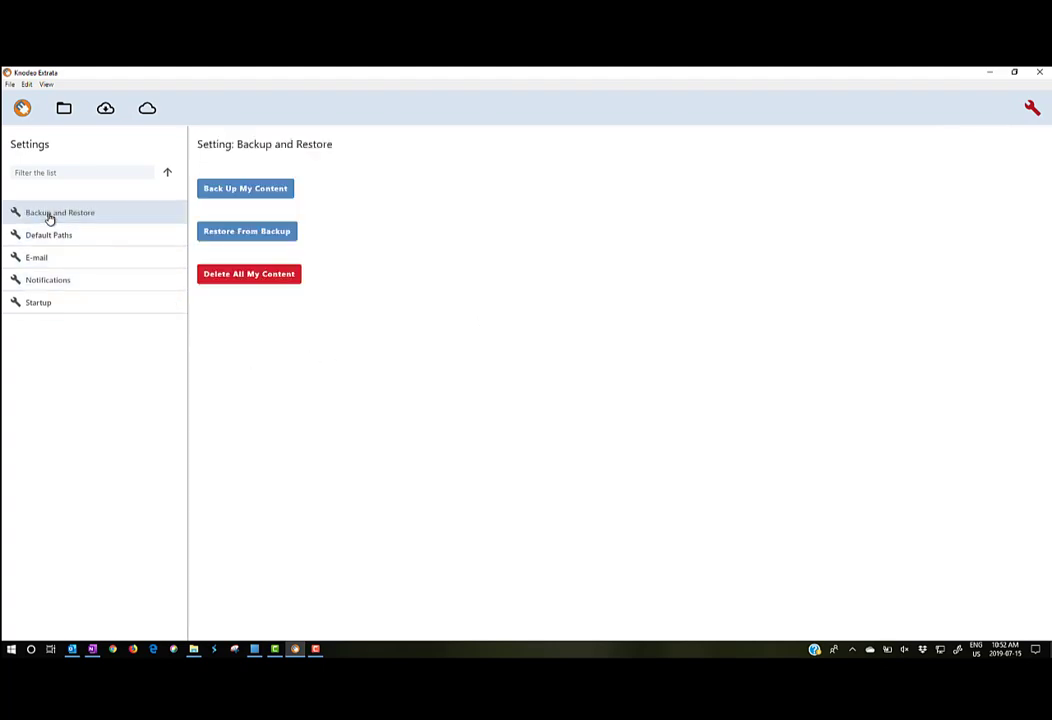
click(248, 233)
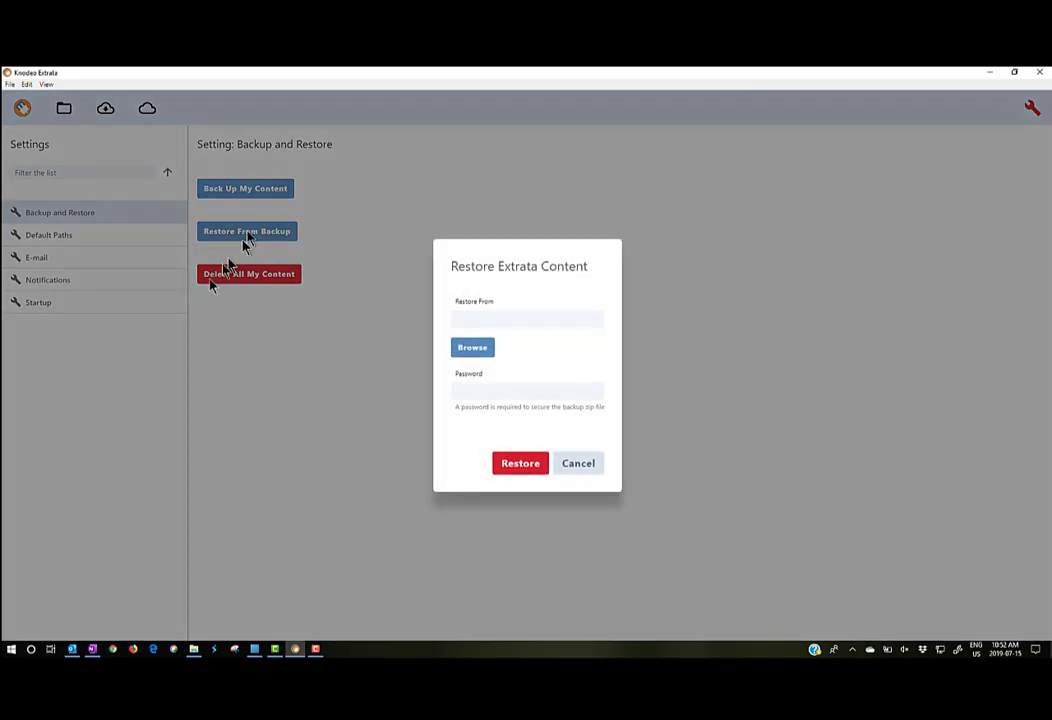
click(471, 348)
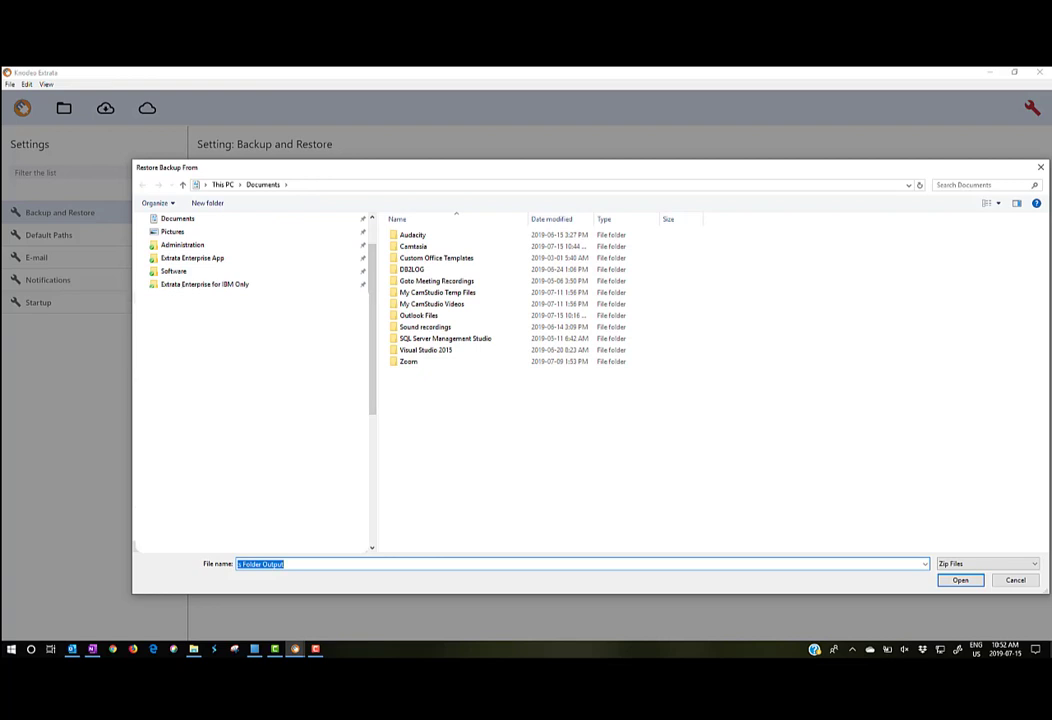
scroll(193, 257, up, 2)
click(193, 257)
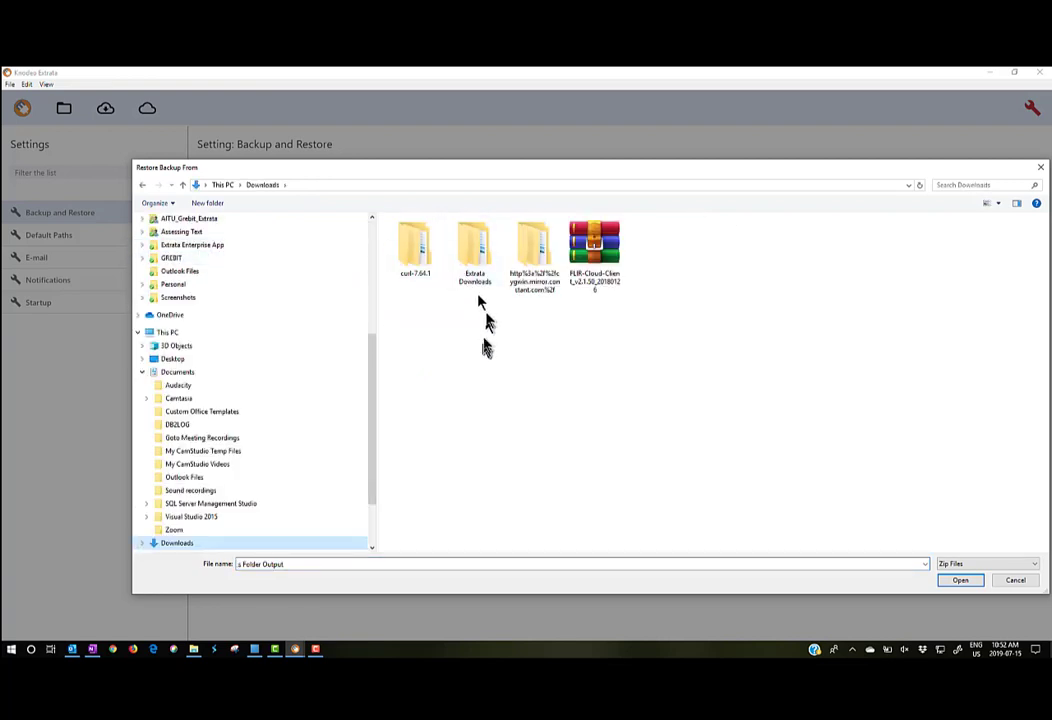
double_click(472, 246)
click(440, 250)
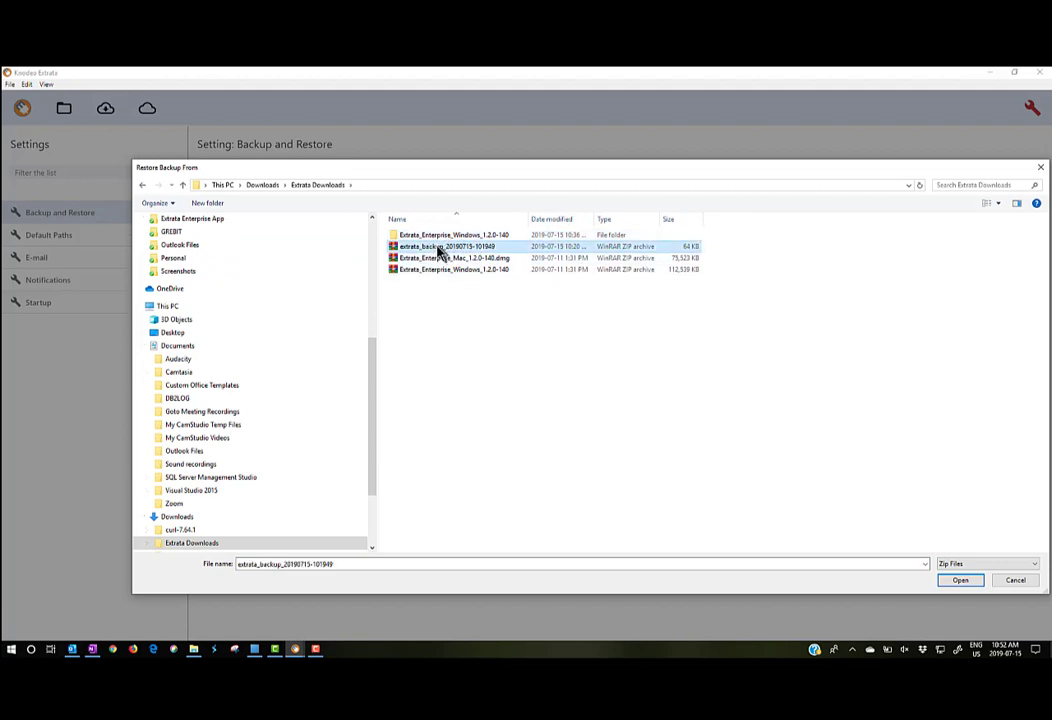
click(958, 581)
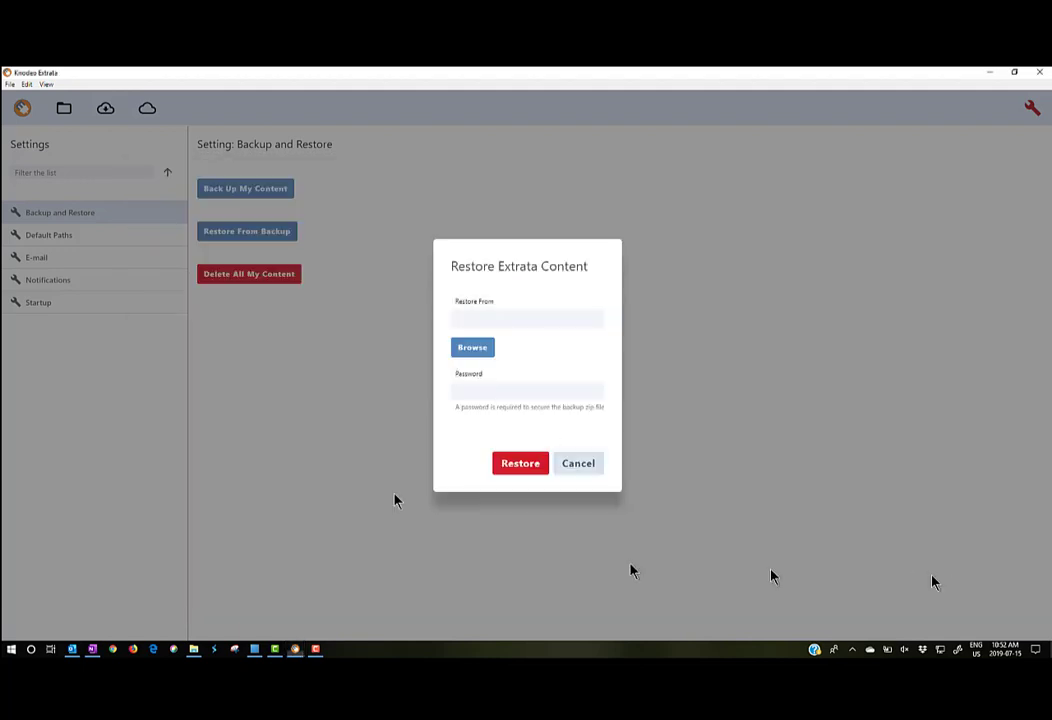
Step: Enter the backup password and restore the content
click(472, 392)
text(*******)
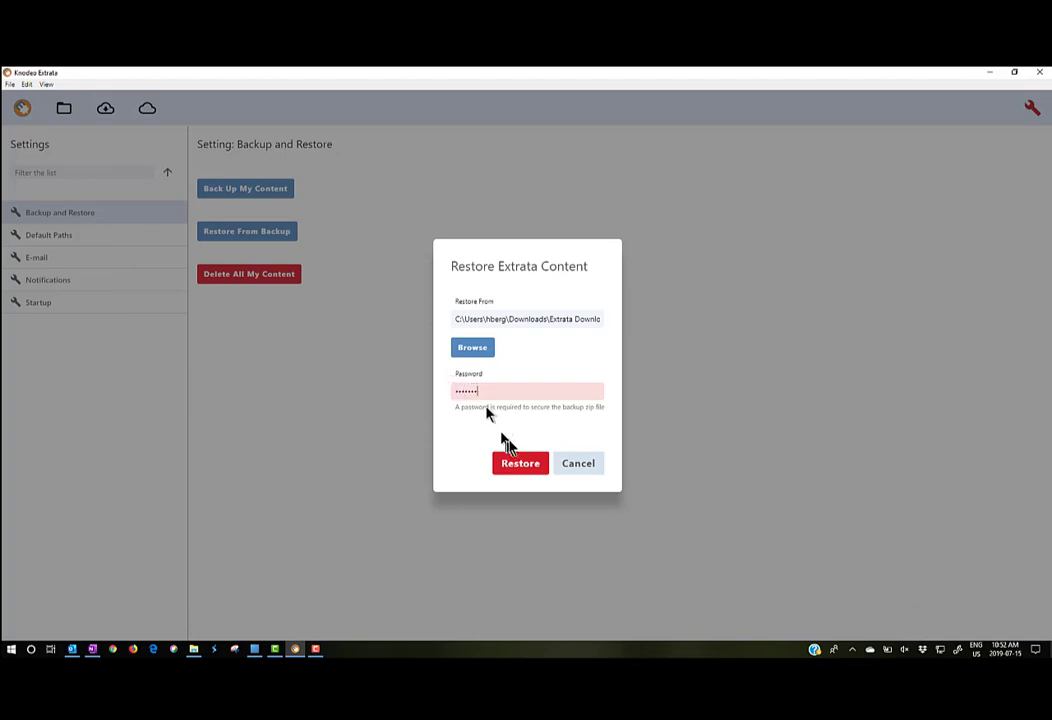
click(517, 470)
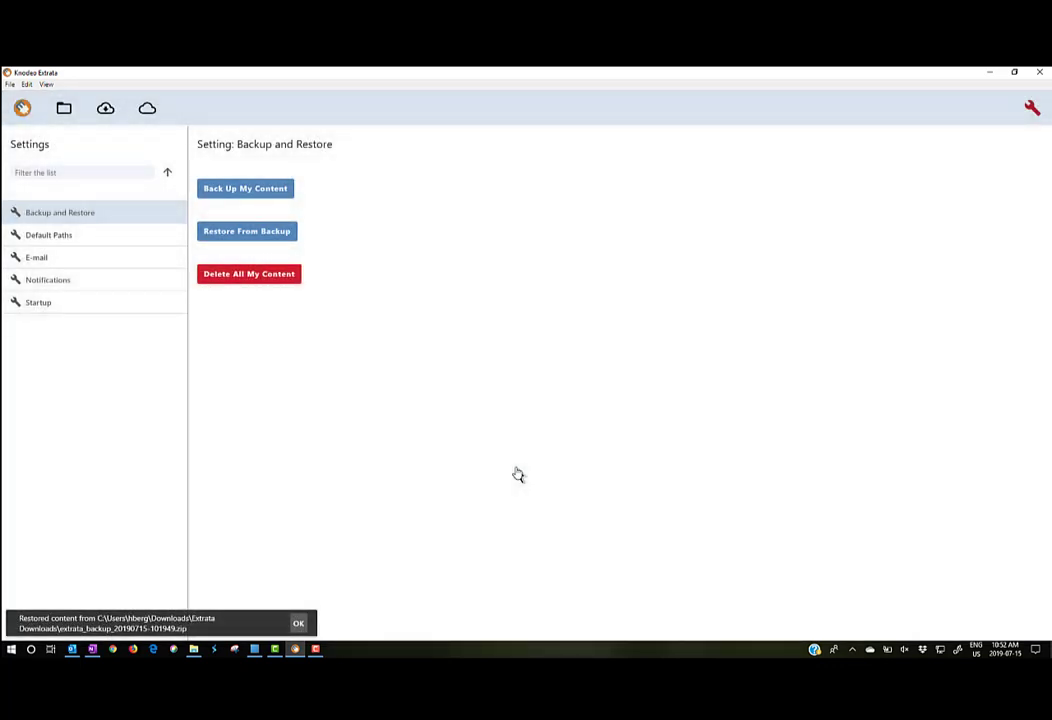
Step: Dismiss the restore confirmation and show the nine restored projects, including _Watson NLU
click(298, 623)
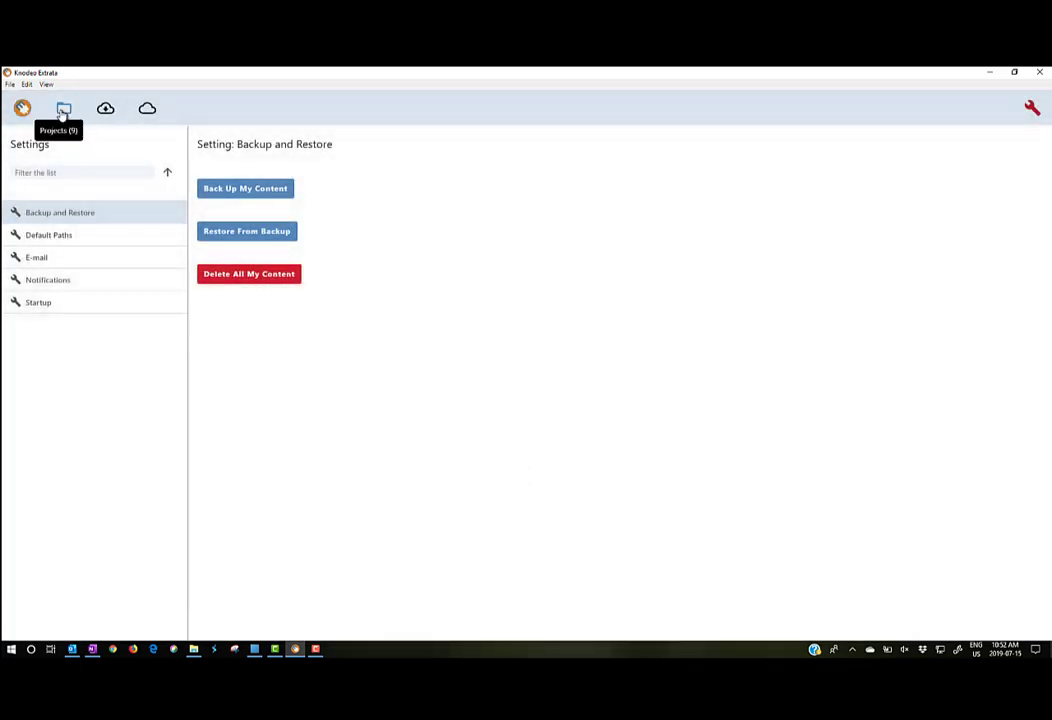
click(63, 110)
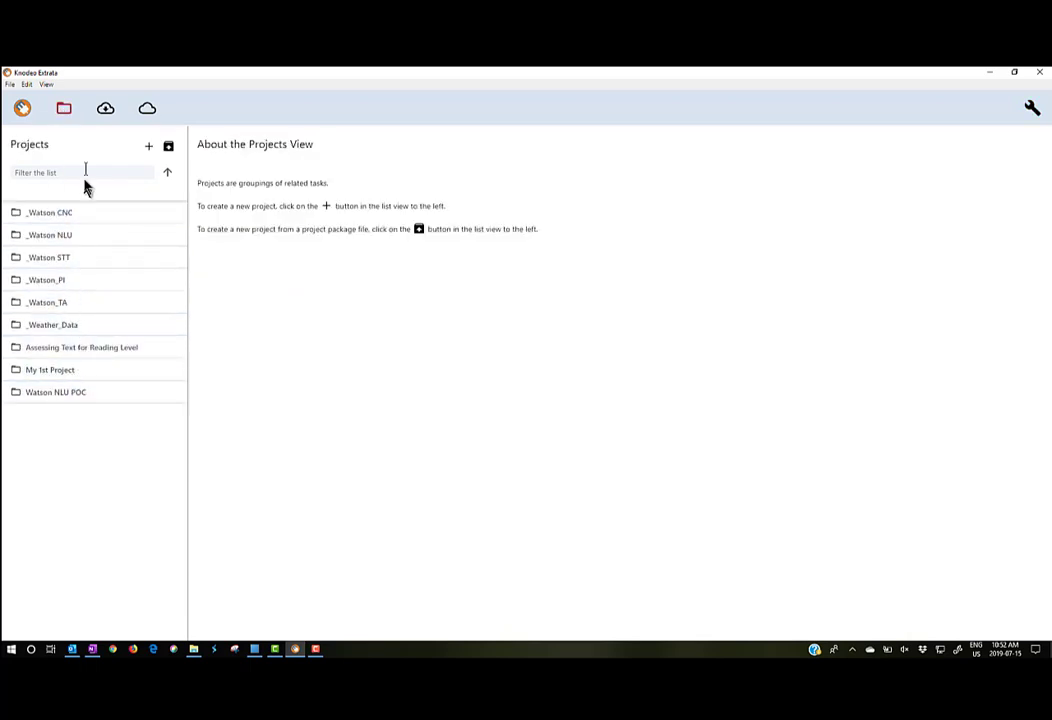
click(105, 110)
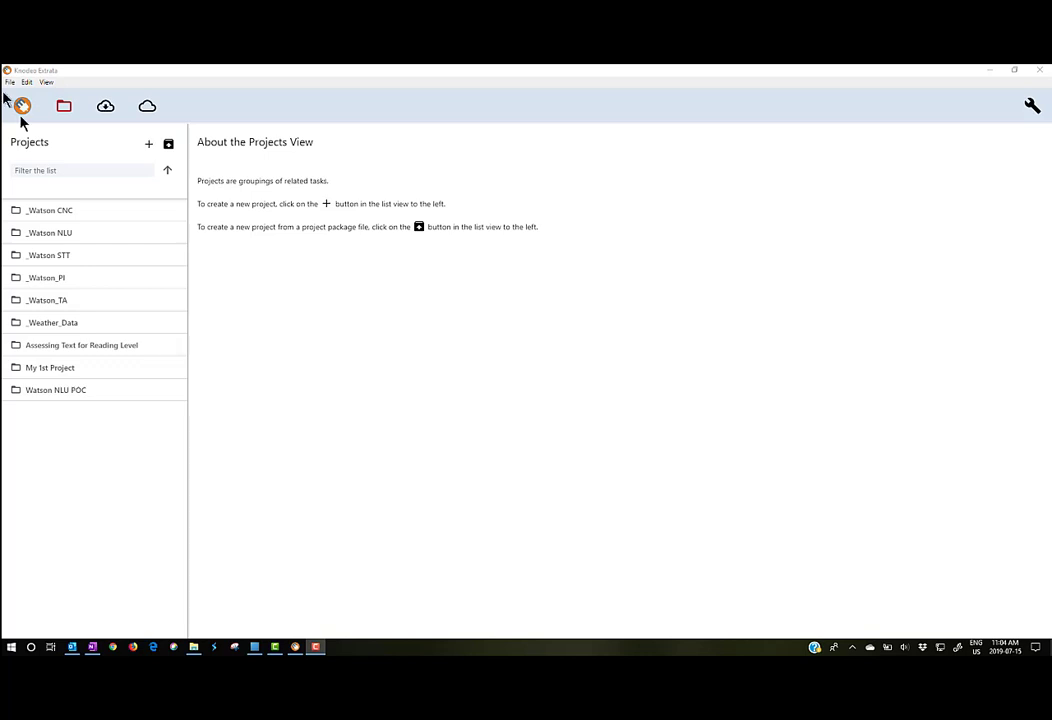
Step: Open the _Watson NLU source from the Sources list and view its Edit Source settings
click(106, 108)
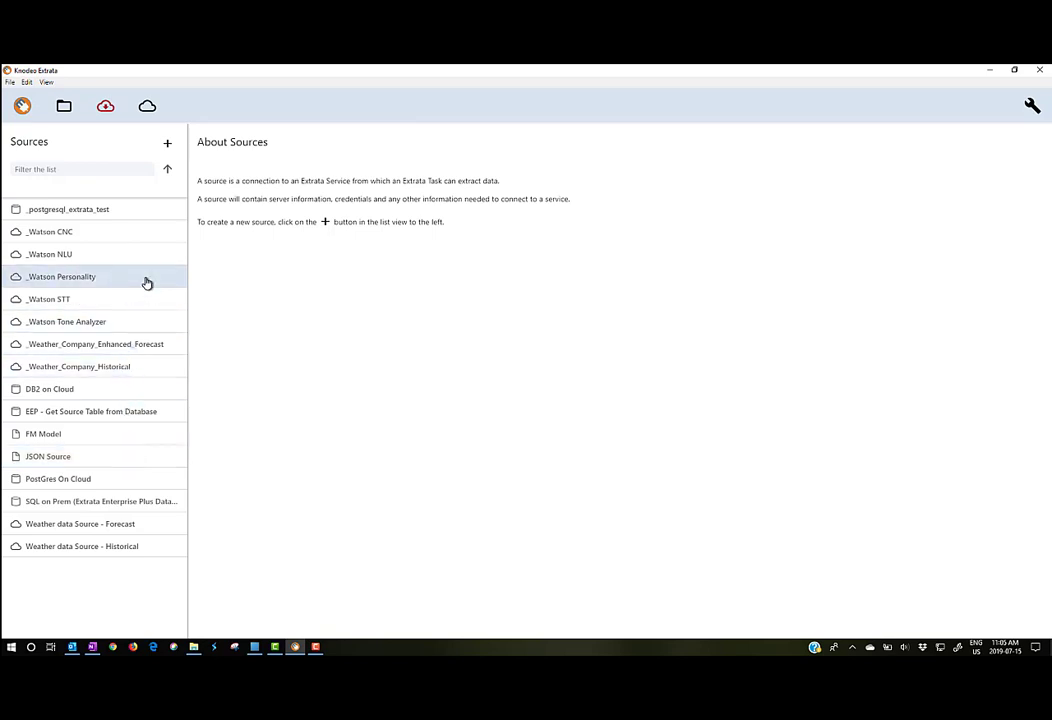
click(90, 258)
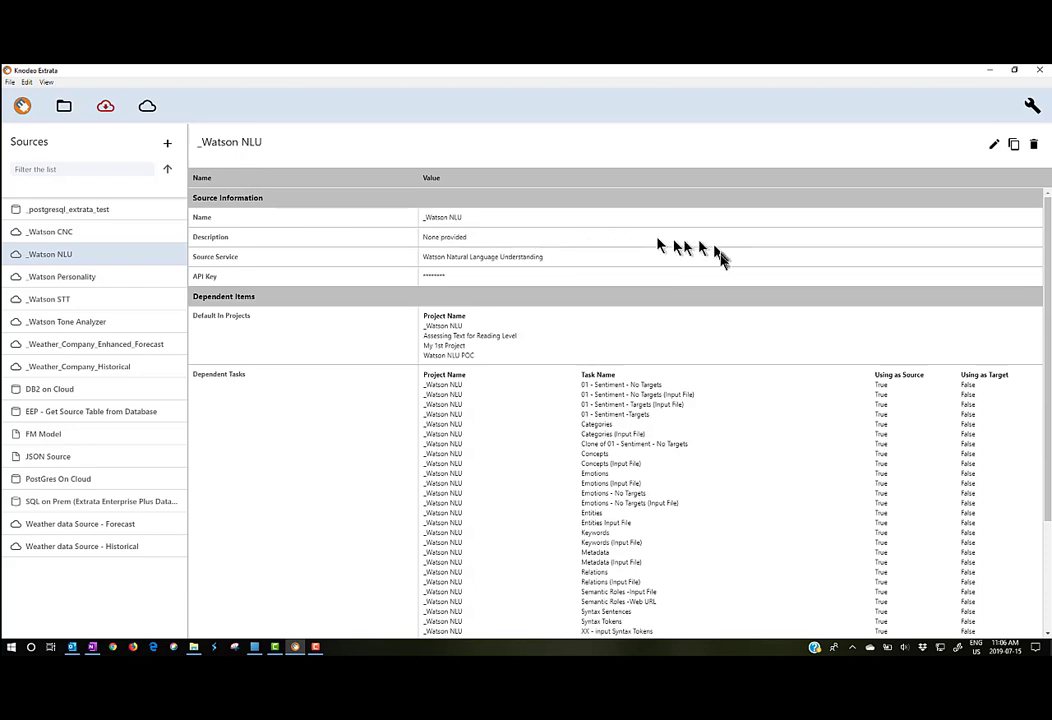
click(993, 146)
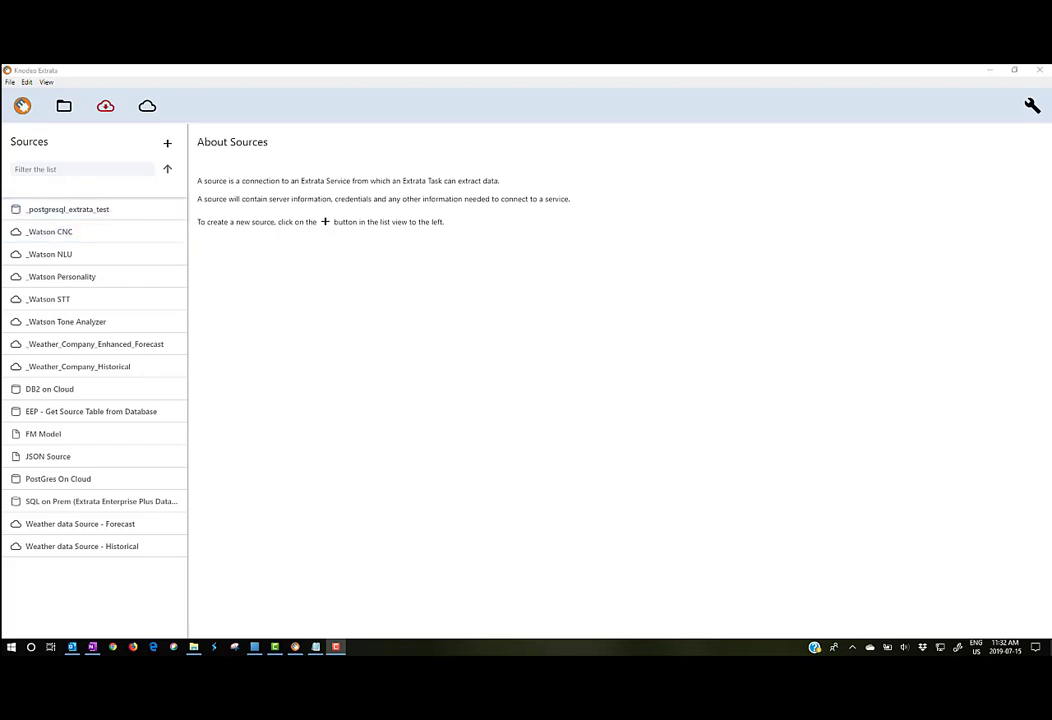
Step: Browse the _Watson NLU, _Watson STT, _Watson_PI and _Watson_TA projects, ending on _Watson NLU
click(66, 111)
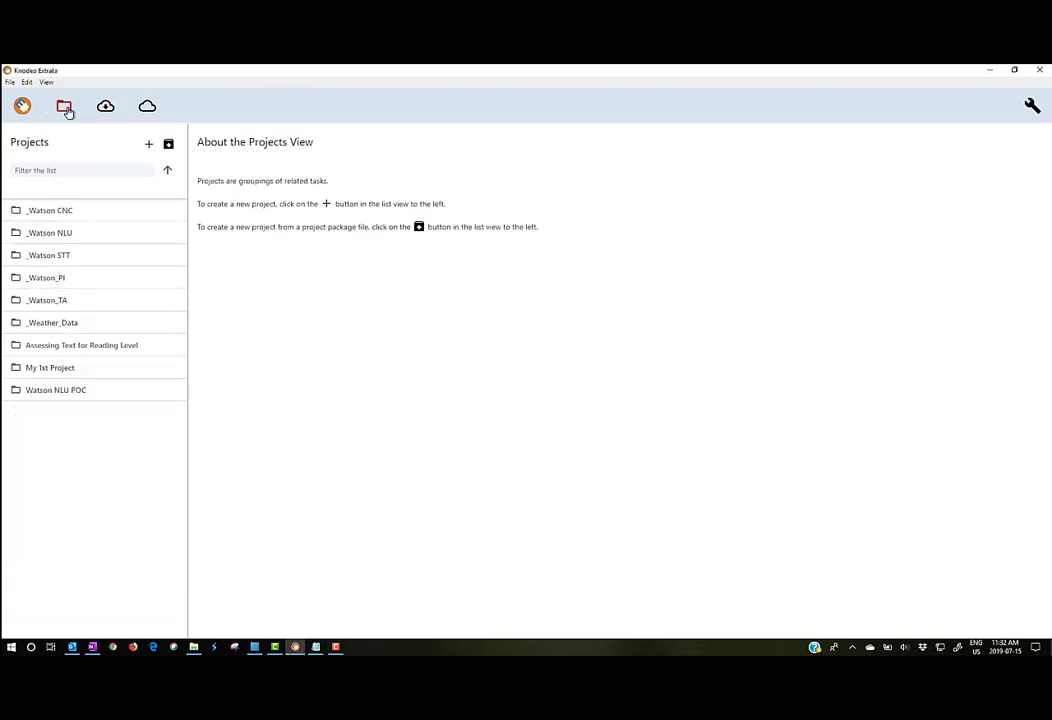
click(104, 235)
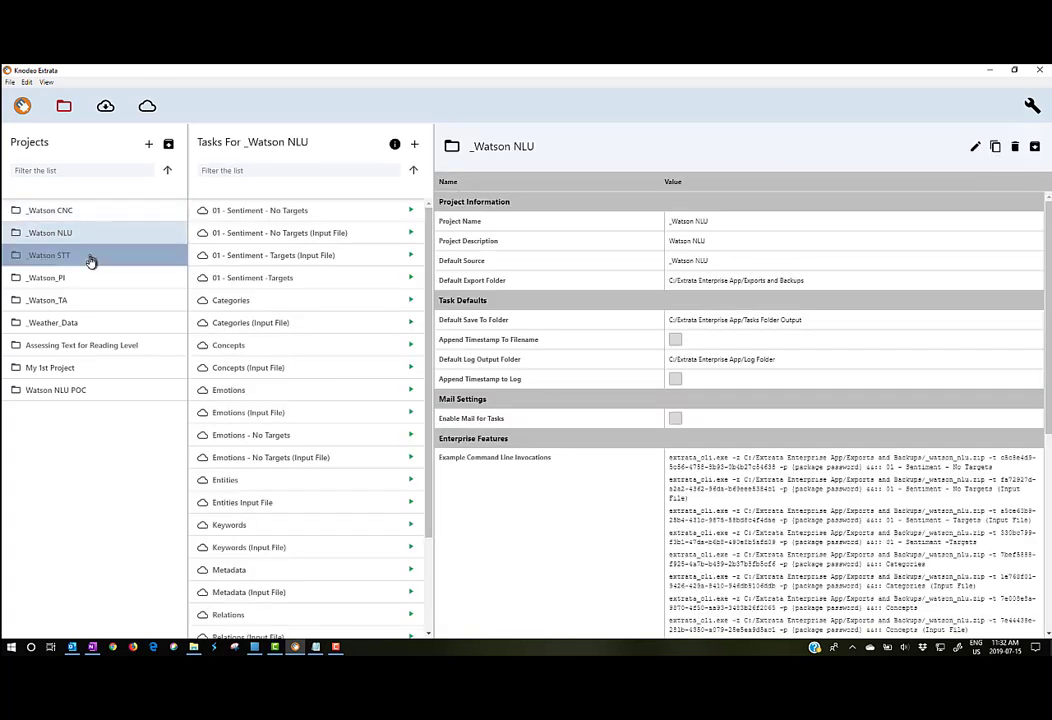
click(89, 257)
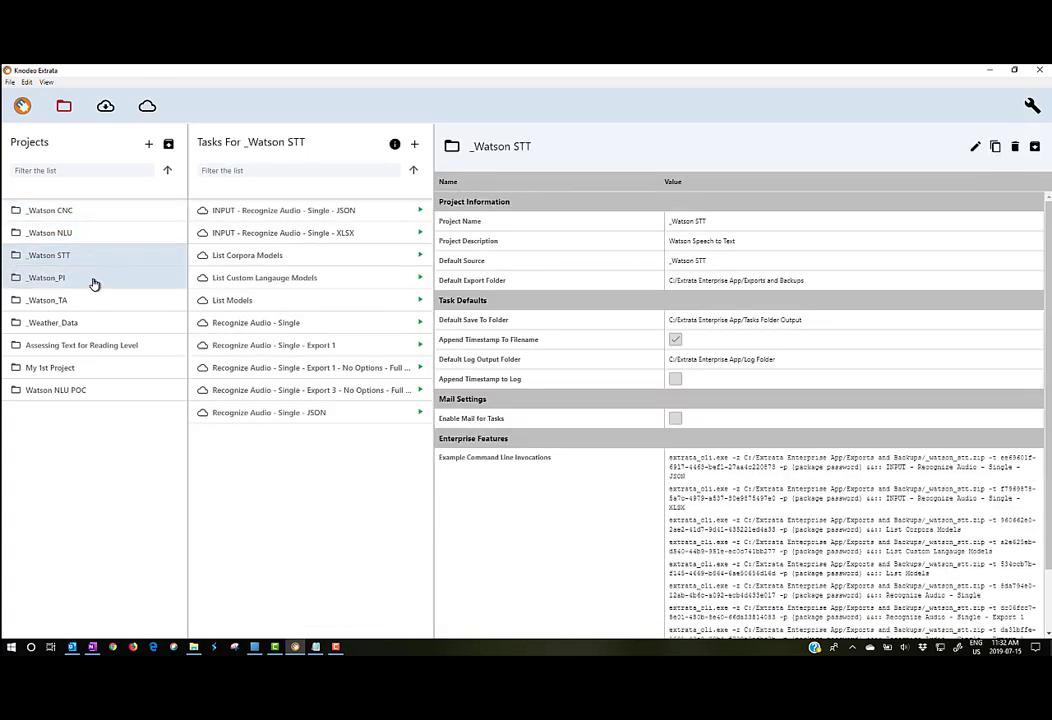
click(95, 282)
click(95, 302)
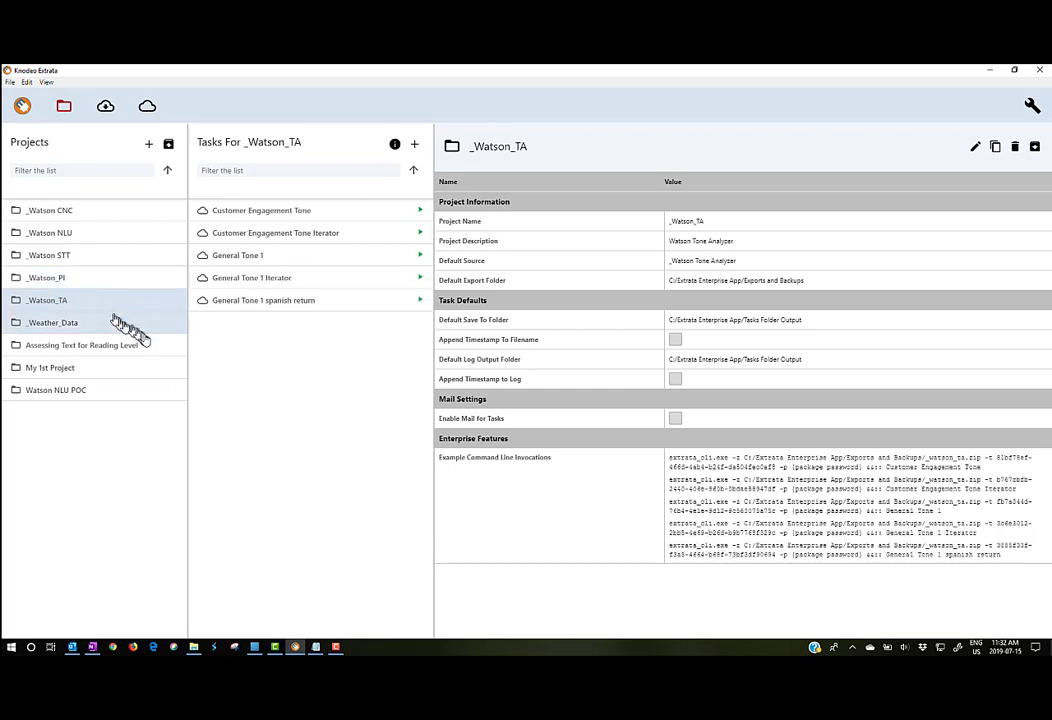
click(108, 236)
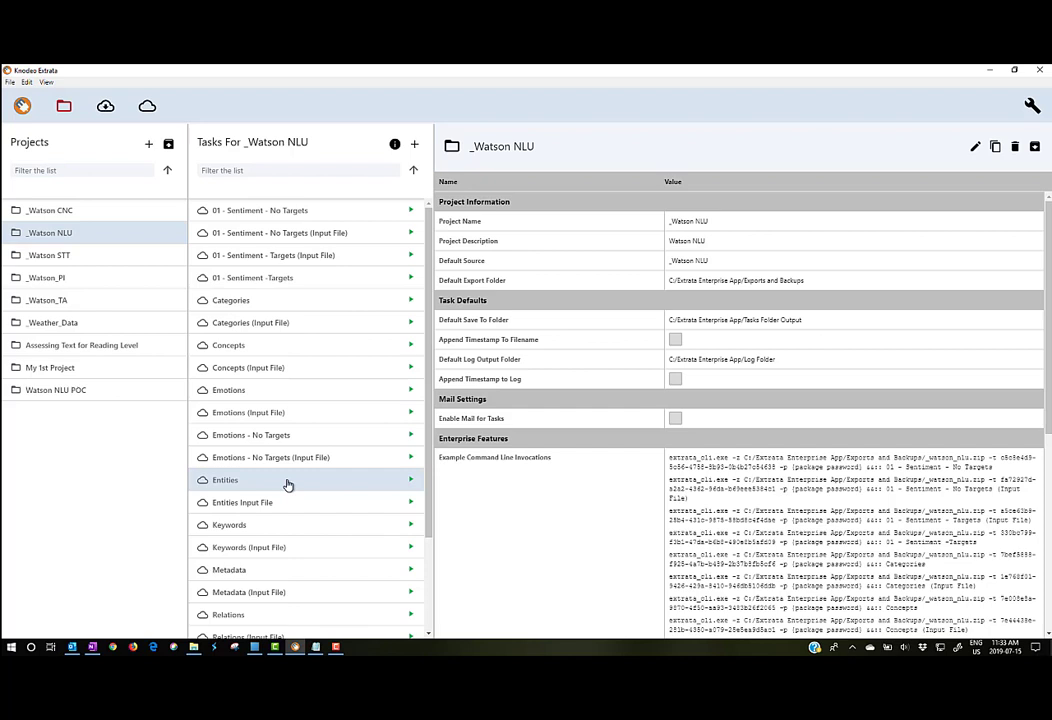
Step: Select the 01 - Sentiment - Targets (Input File) task and enter its edit mode
click(351, 259)
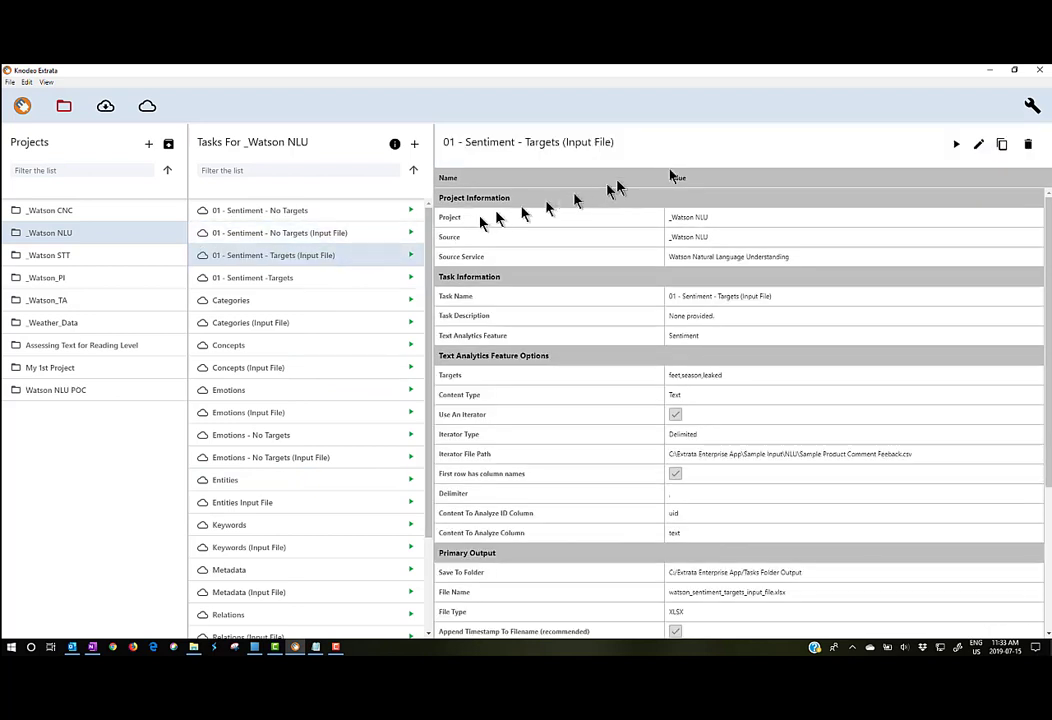
click(979, 146)
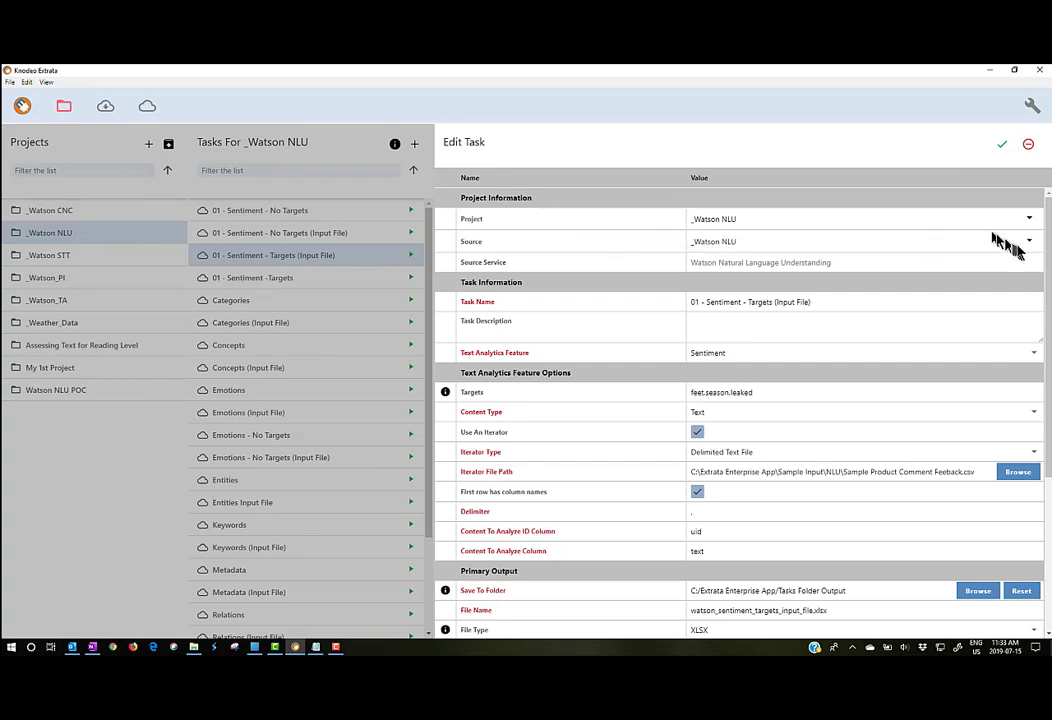
click(1030, 246)
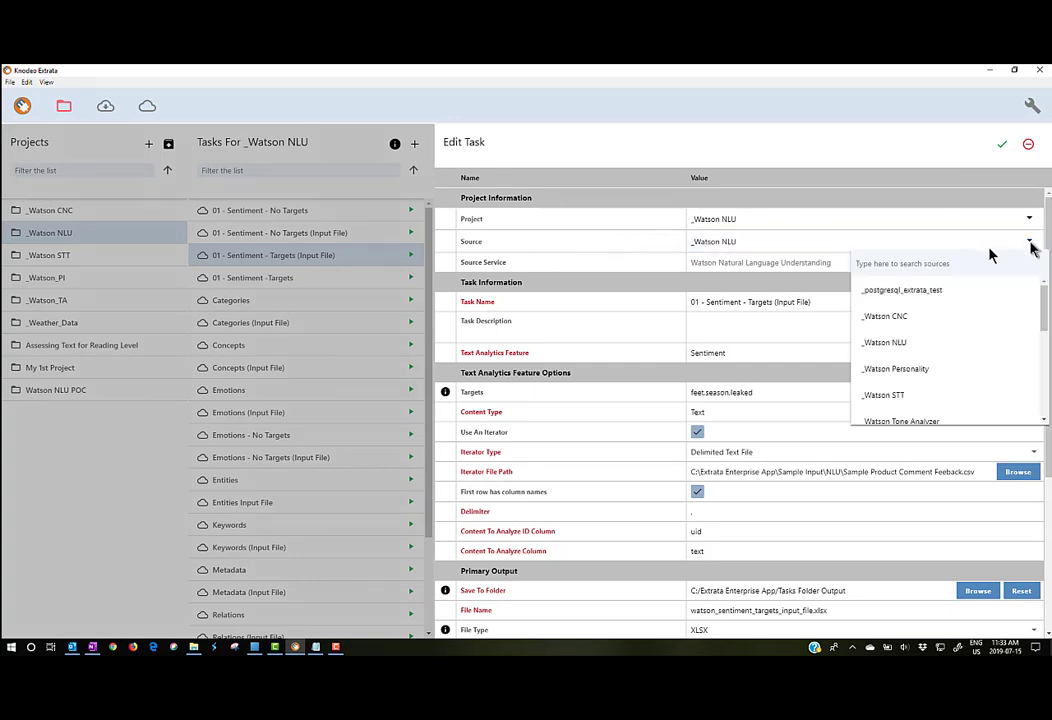
click(806, 246)
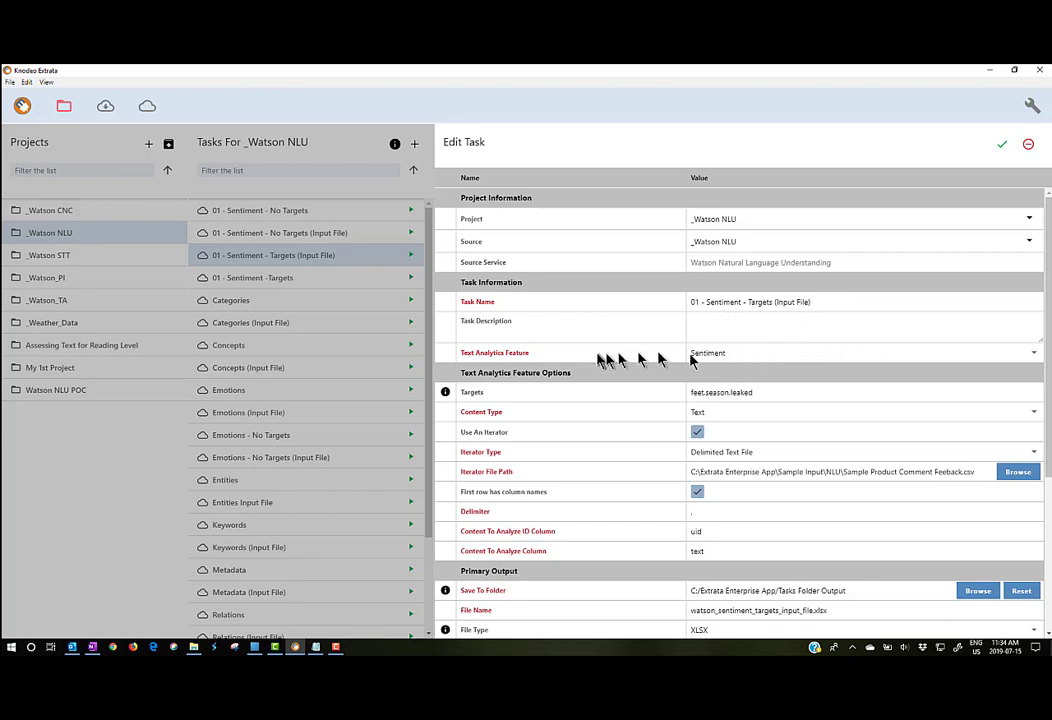
click(1036, 356)
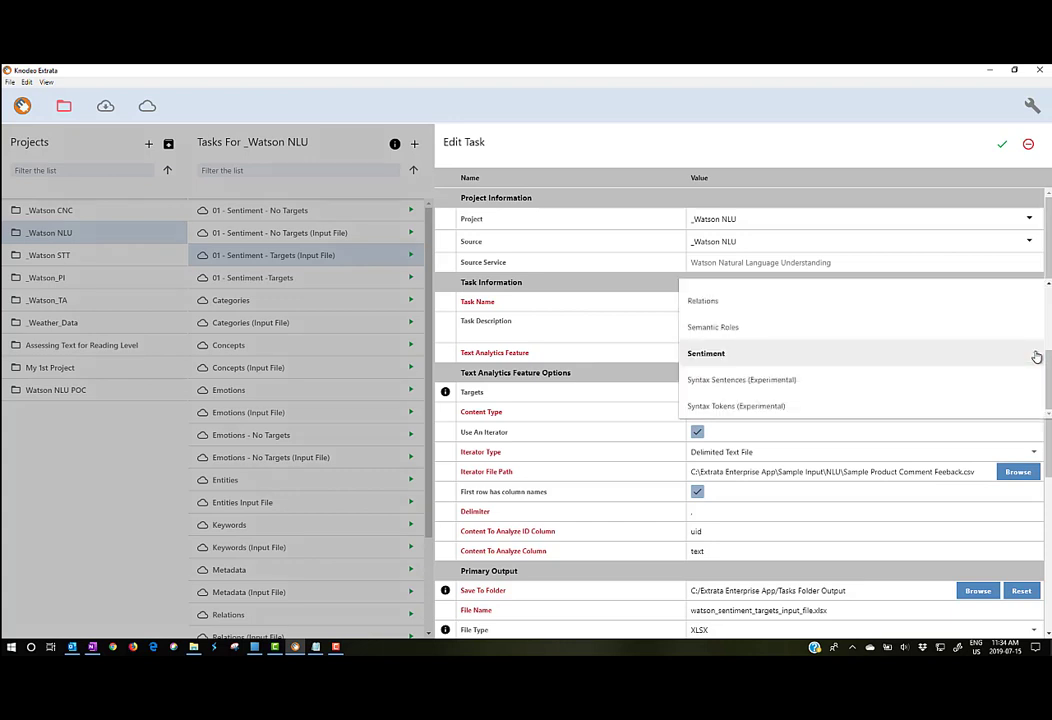
scroll(963, 336, up, 3)
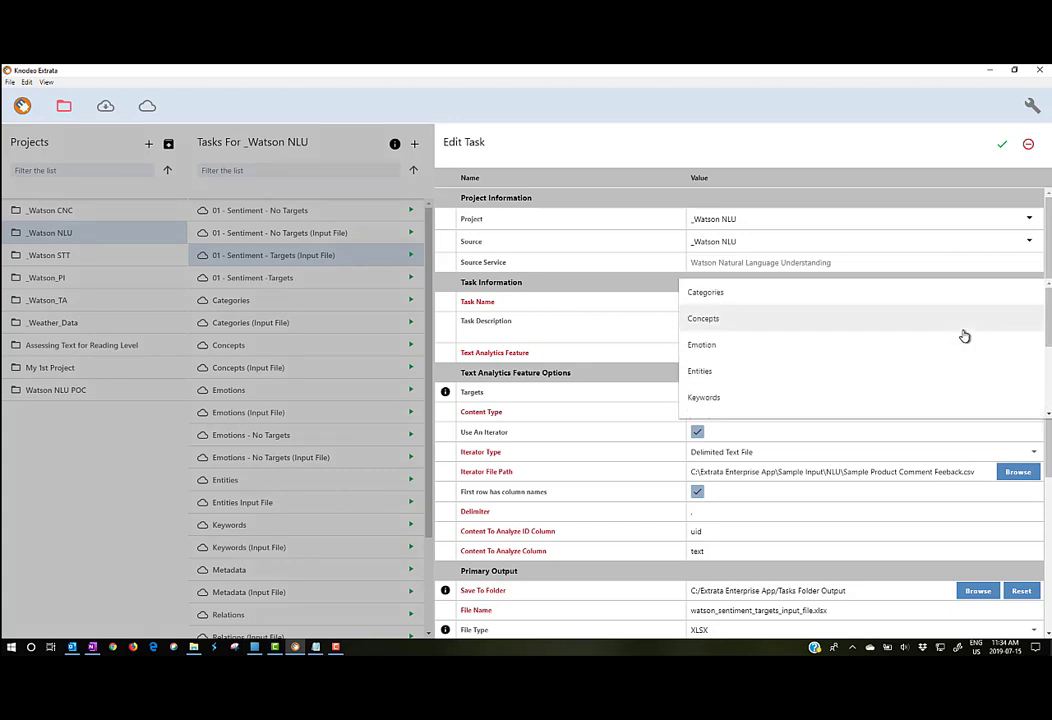
scroll(960, 336, down, 2)
scroll(938, 333, down, 1)
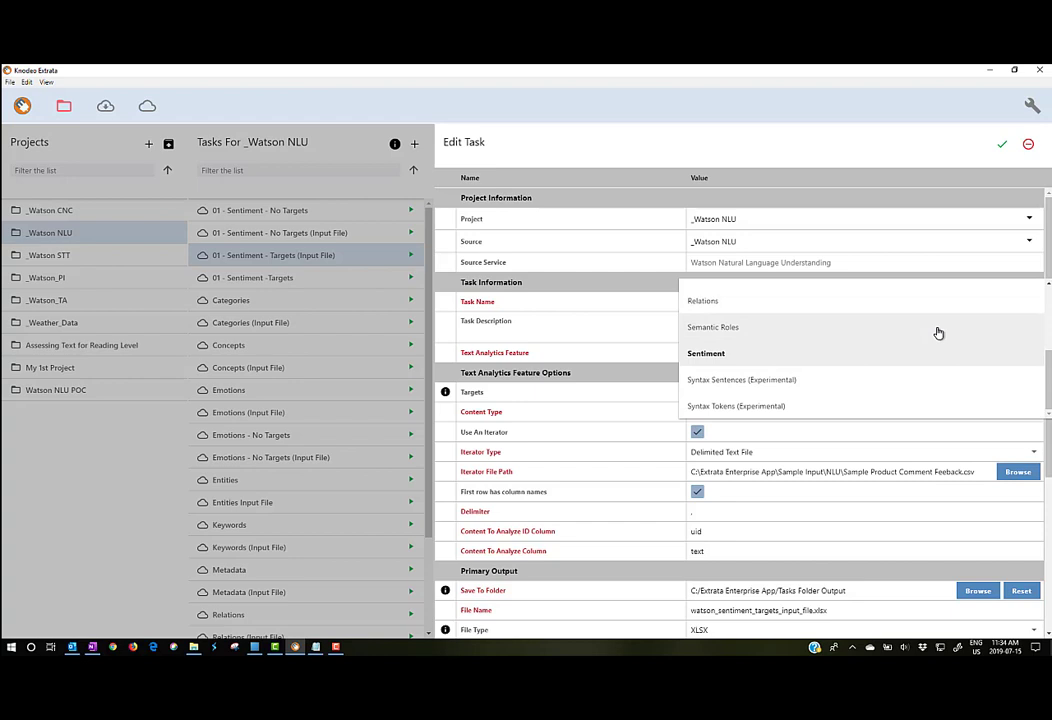
click(707, 355)
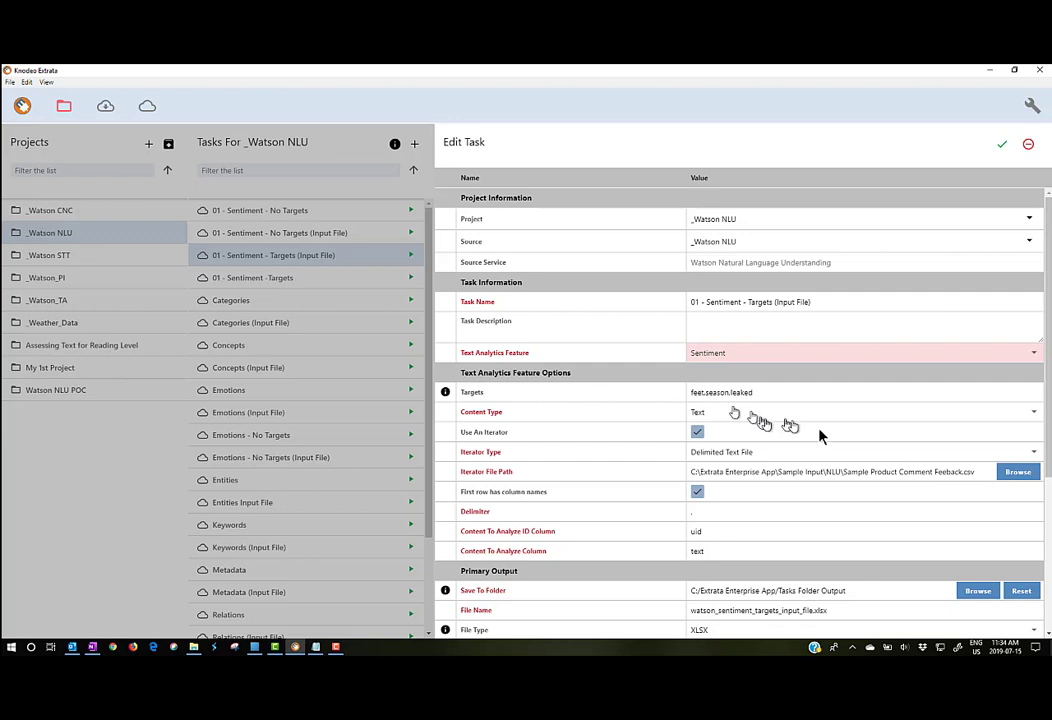
click(1034, 417)
click(1034, 417)
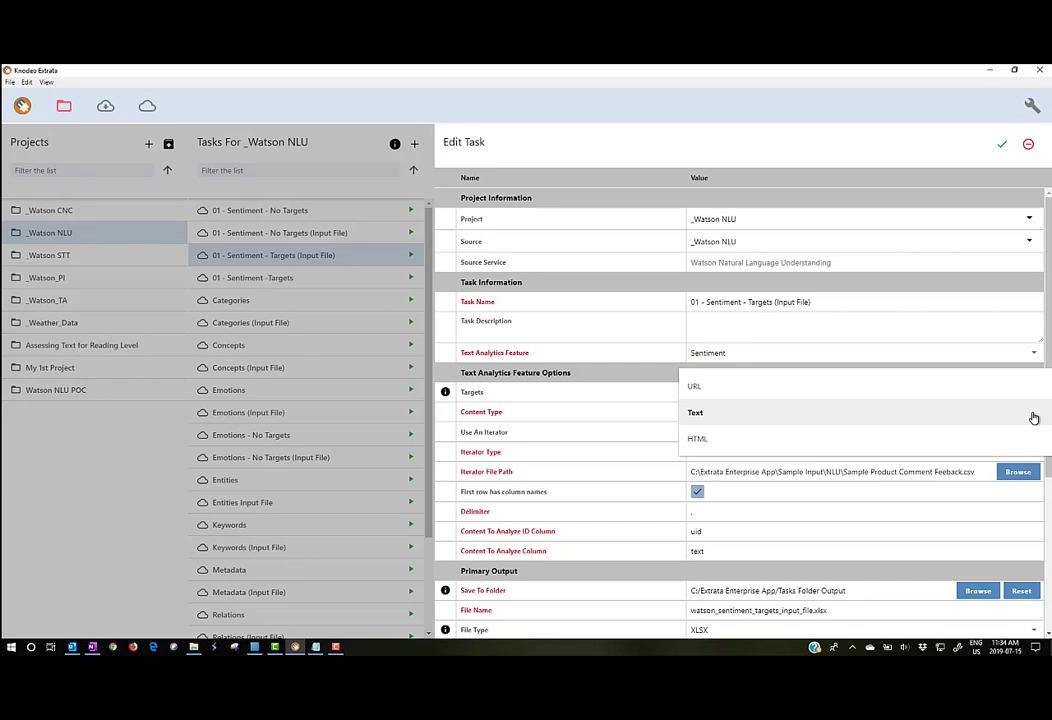
click(585, 416)
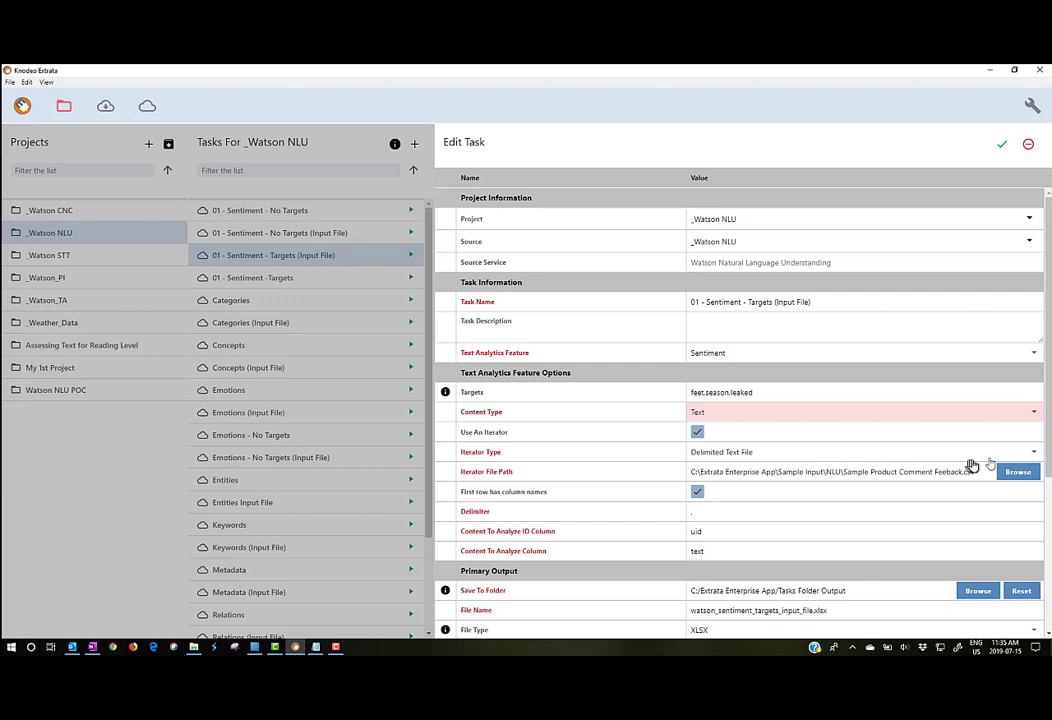
click(1033, 456)
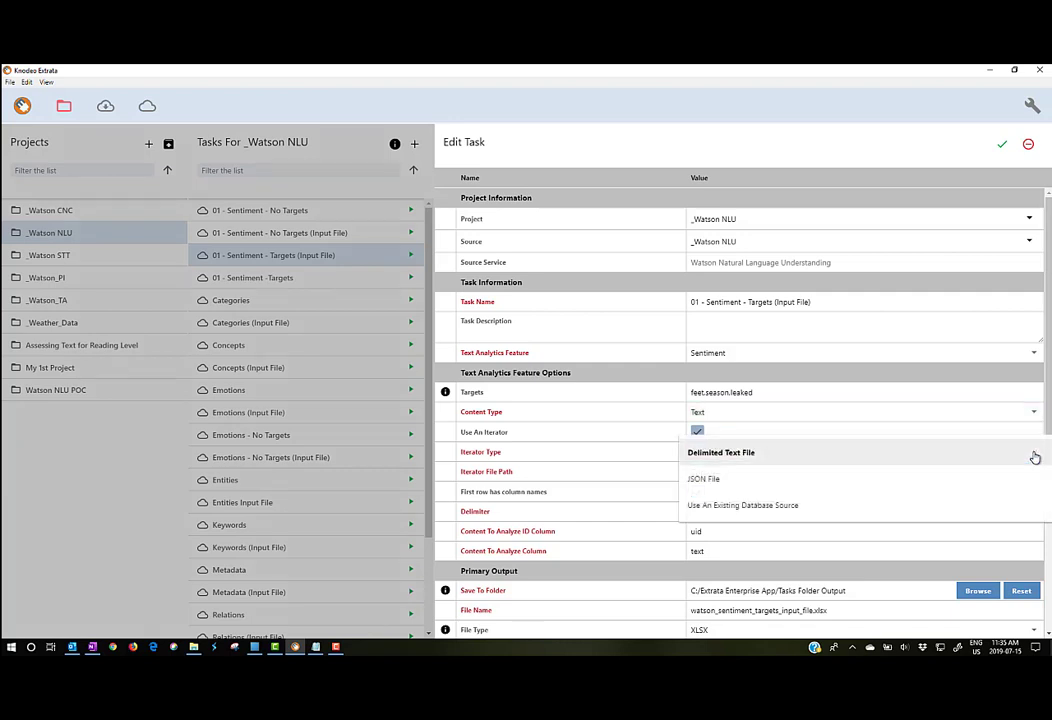
click(627, 431)
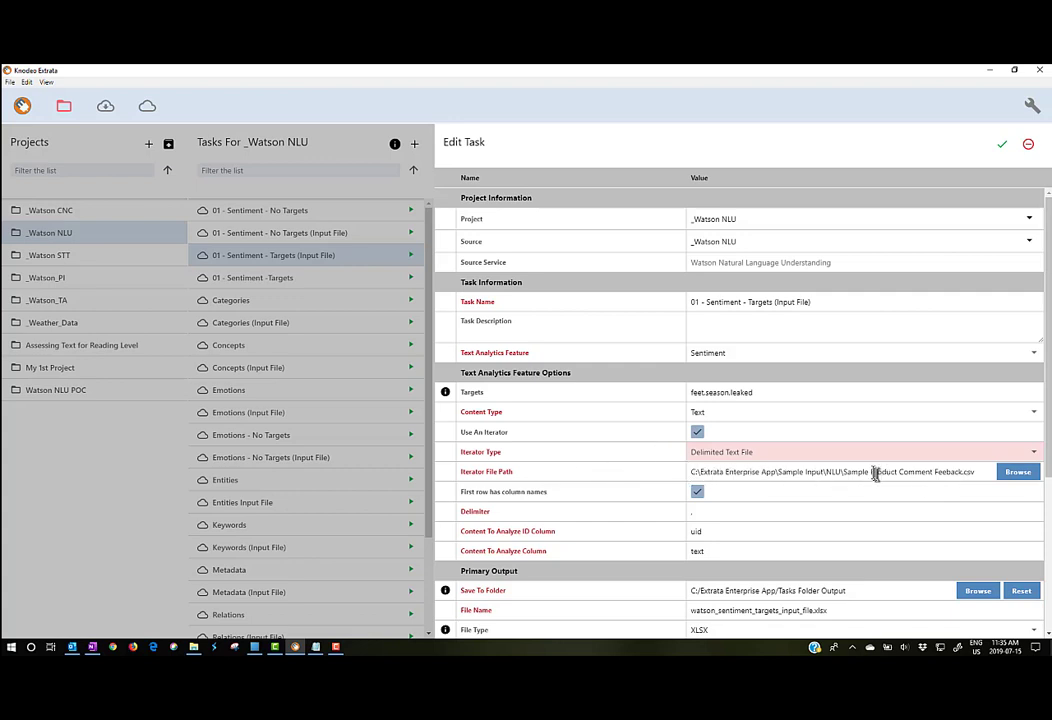
double_click(965, 472)
drag(968, 472, 783, 474)
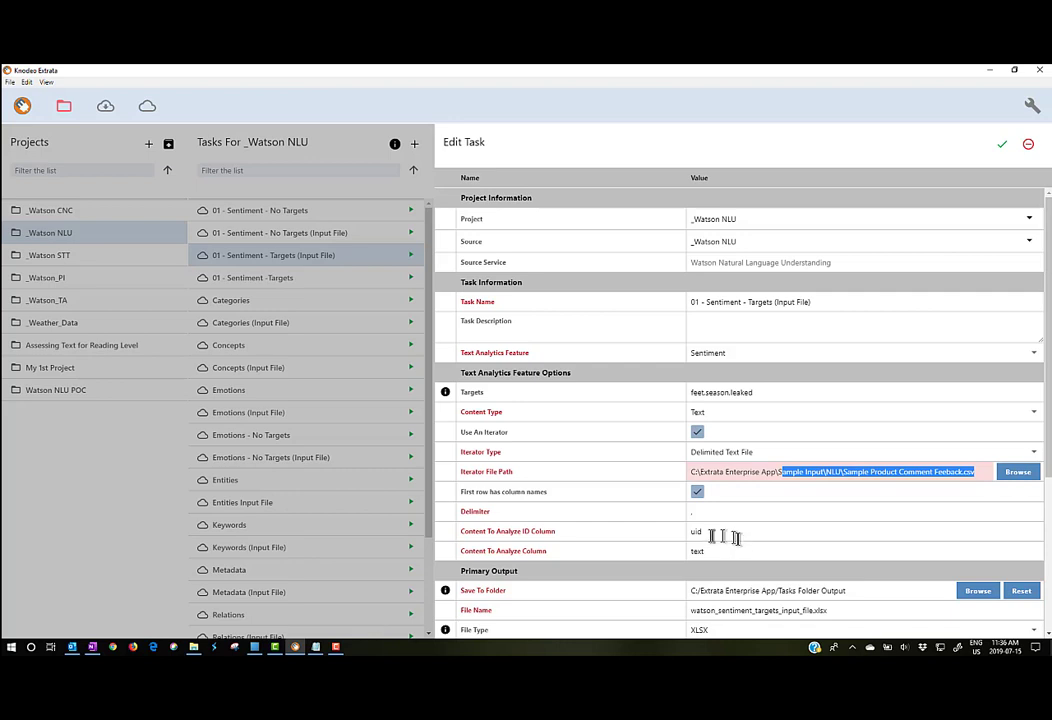
click(707, 531)
double_click(705, 531)
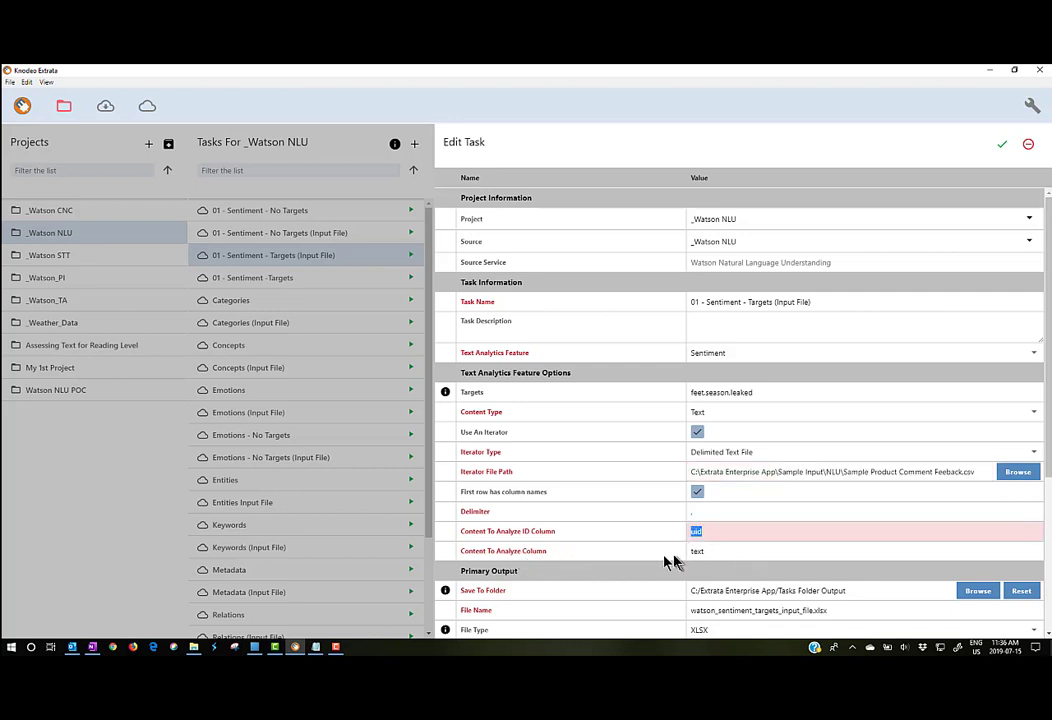
double_click(724, 554)
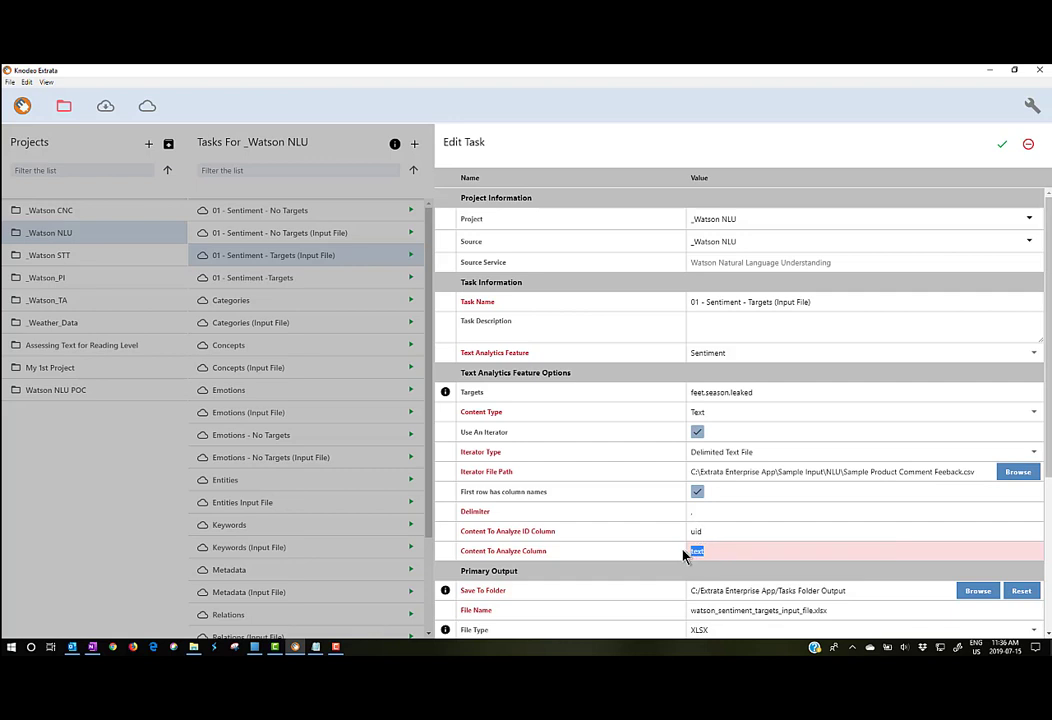
scroll(700, 527, down, 3)
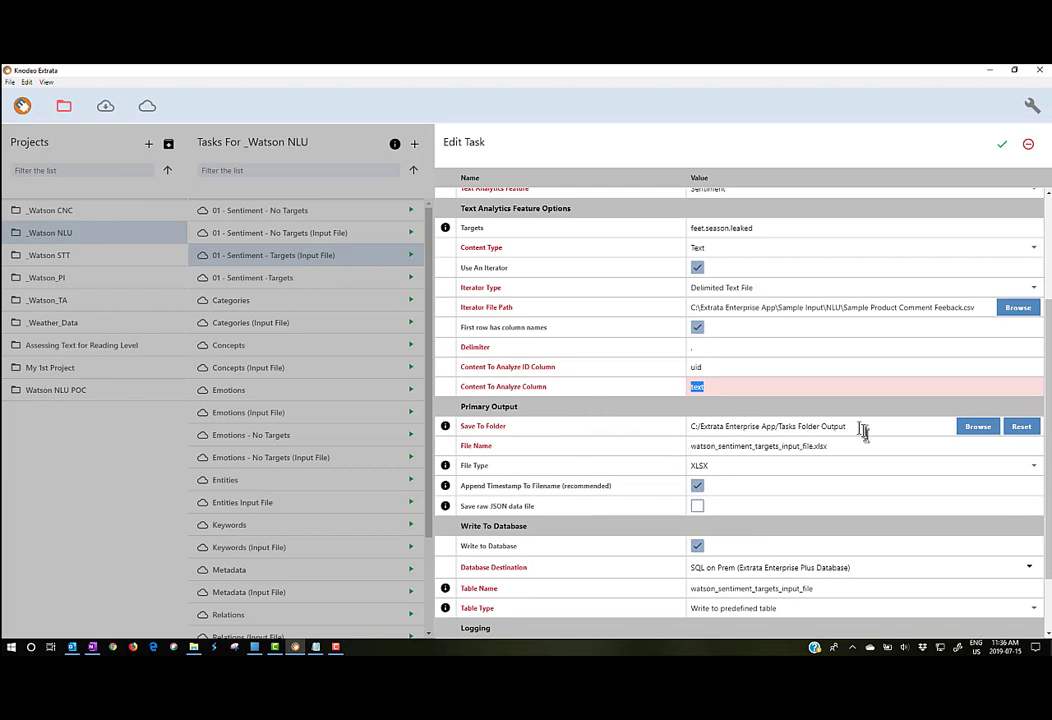
scroll(840, 420, down, 2)
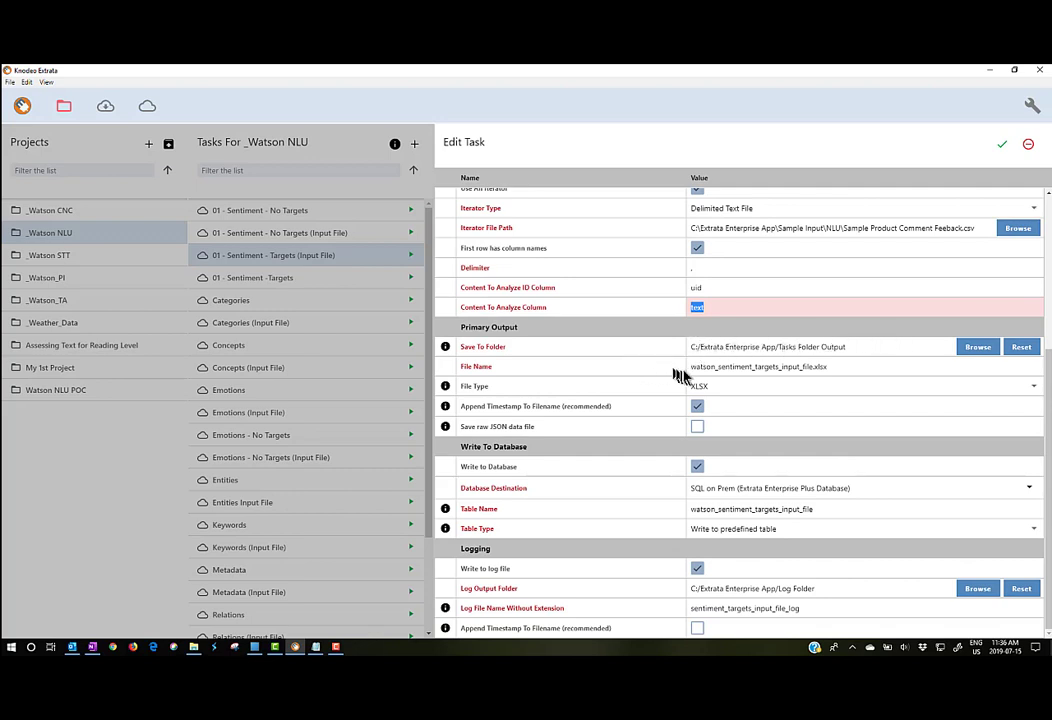
drag(688, 368, 832, 367)
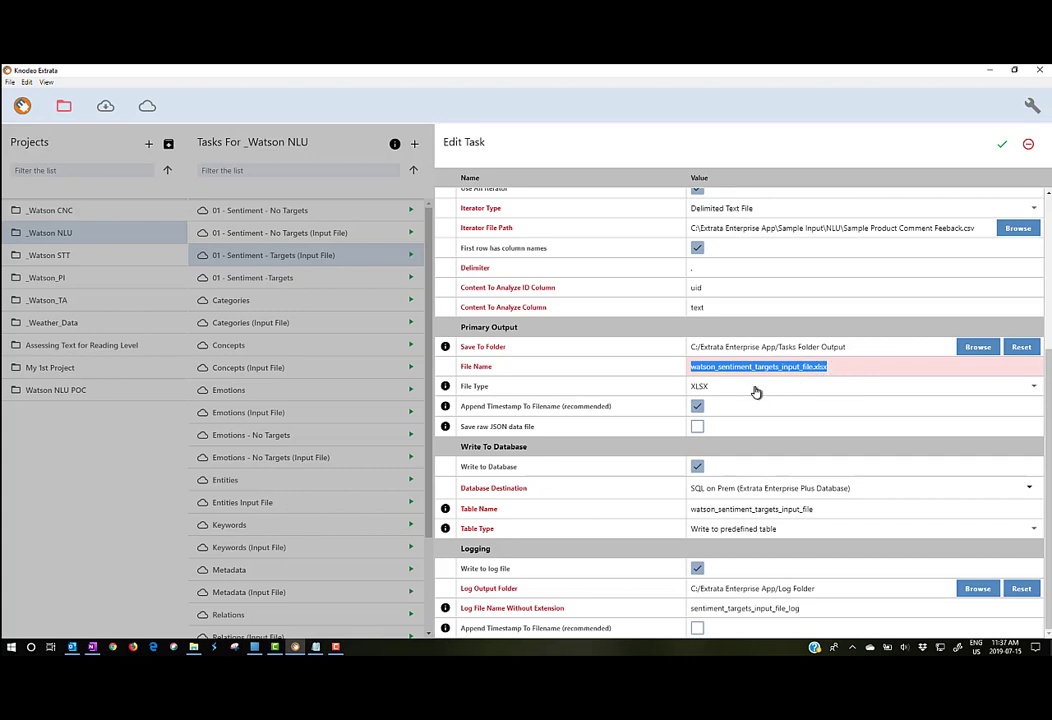
click(1033, 390)
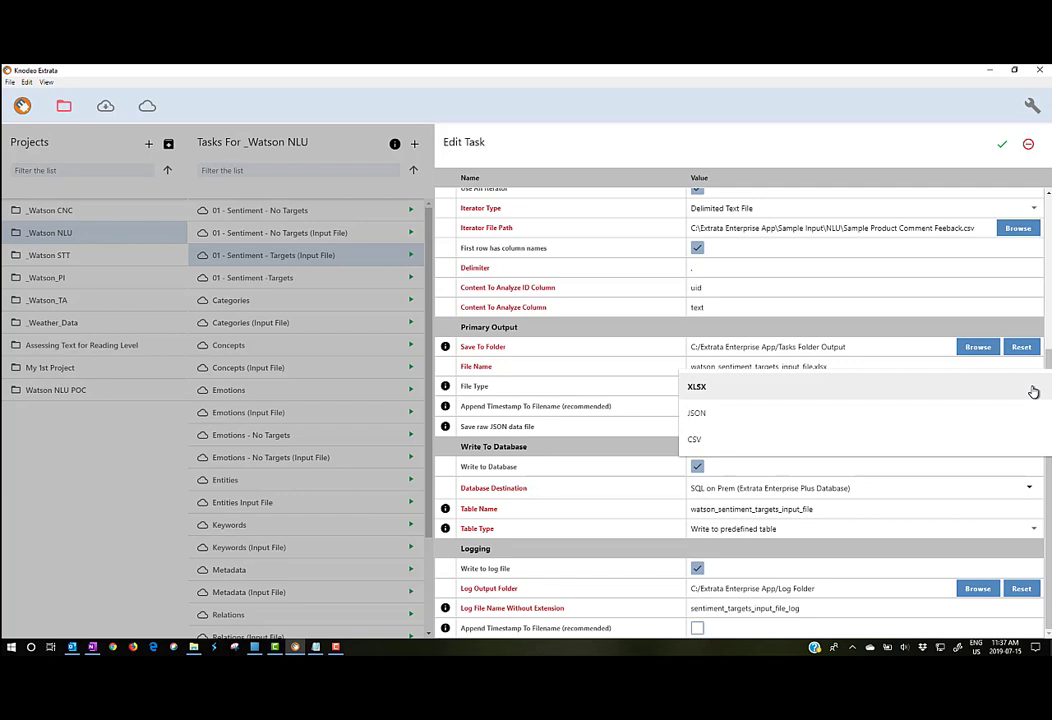
click(637, 390)
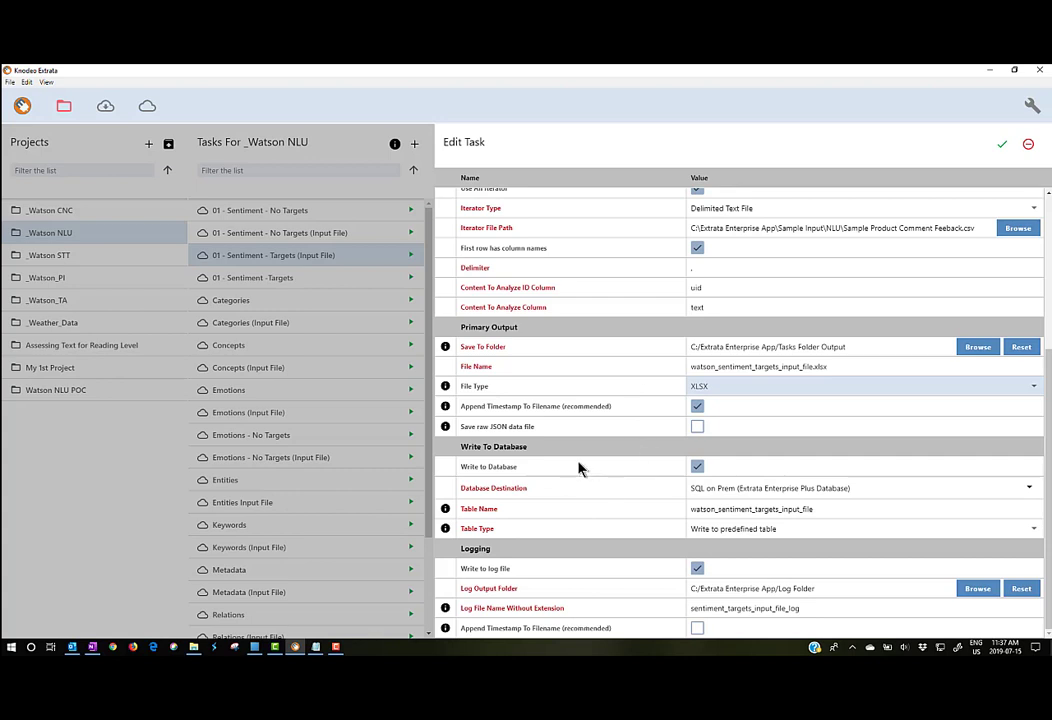
Step: Leave Database Destination unchanged, enable Append Timestamp To Filename under Logging, and save the task
click(692, 488)
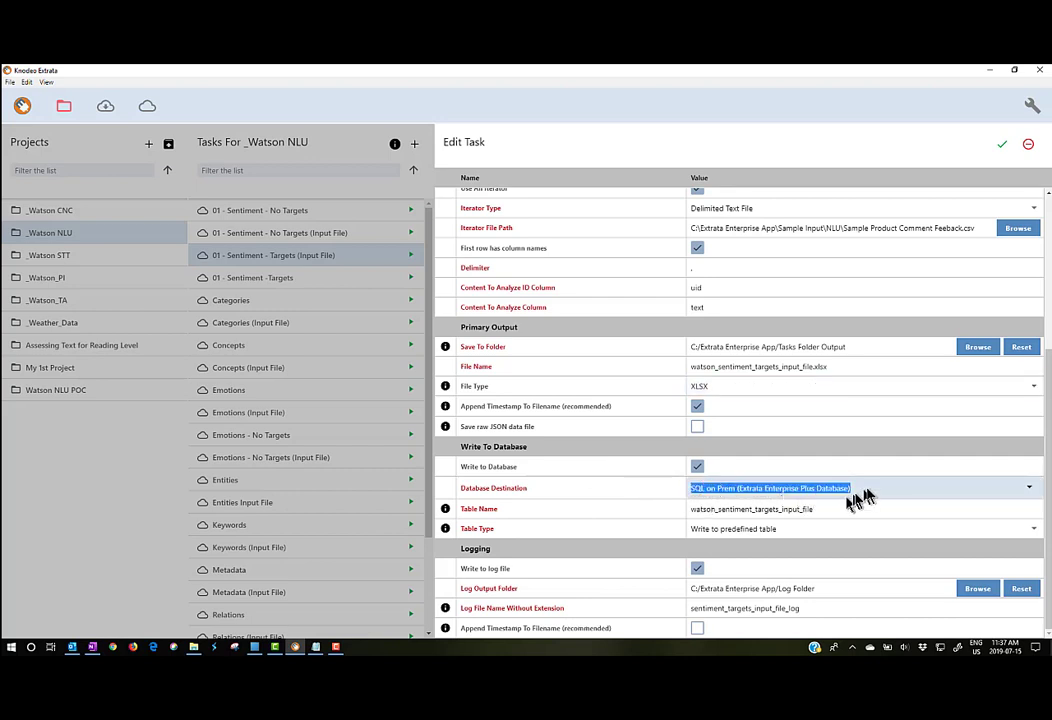
click(652, 489)
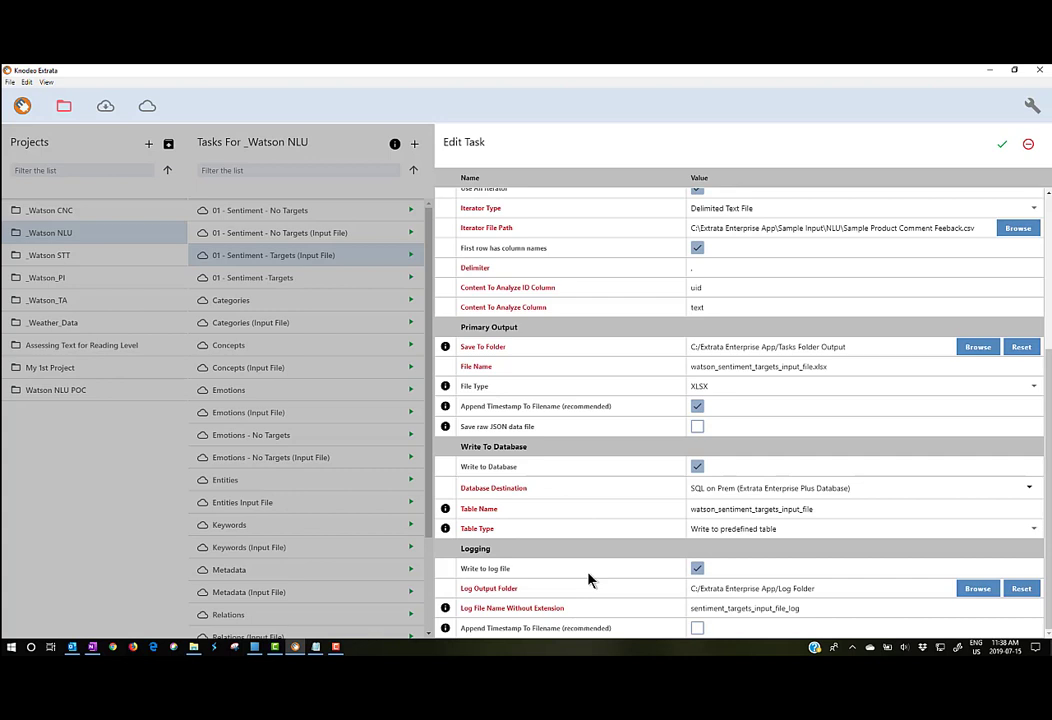
click(698, 629)
click(1003, 148)
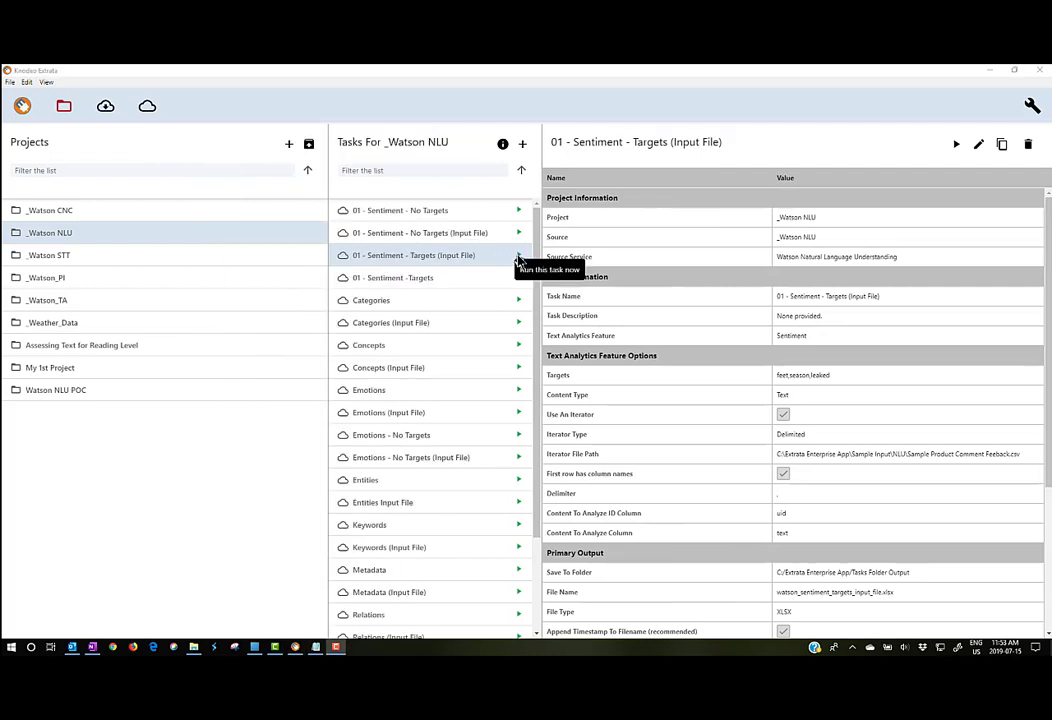
Step: Run the 01 - Sentiment - Targets (Input File) task from the Tasks list
click(518, 258)
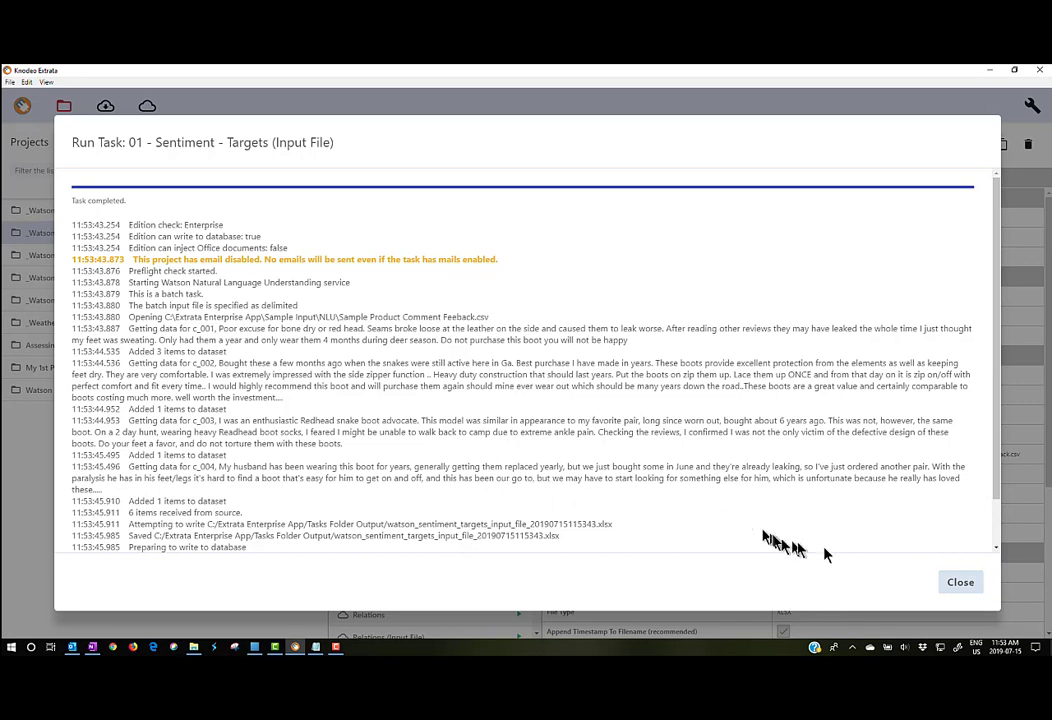
Step: Close the run log once watson_sentiment_targets_input_file_20190715115343.xlsx has been written
click(958, 584)
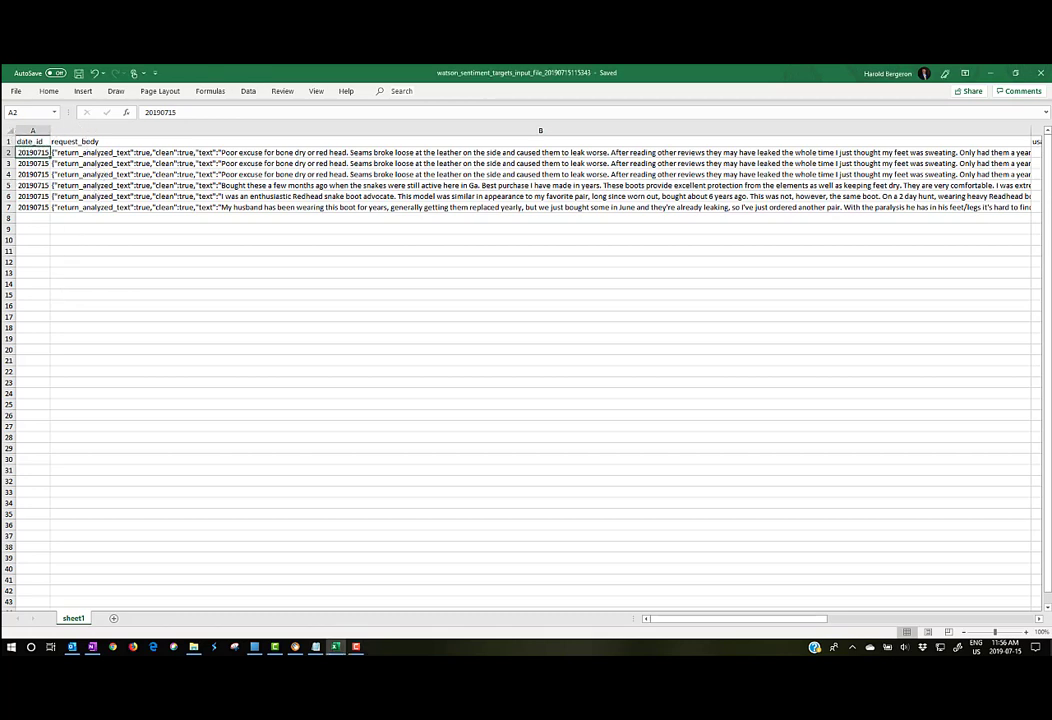
Step: Move right along the header row past date_id, request_body, usage_text_units and usage_features to language
key(Up)
key(Right)
key(Right)
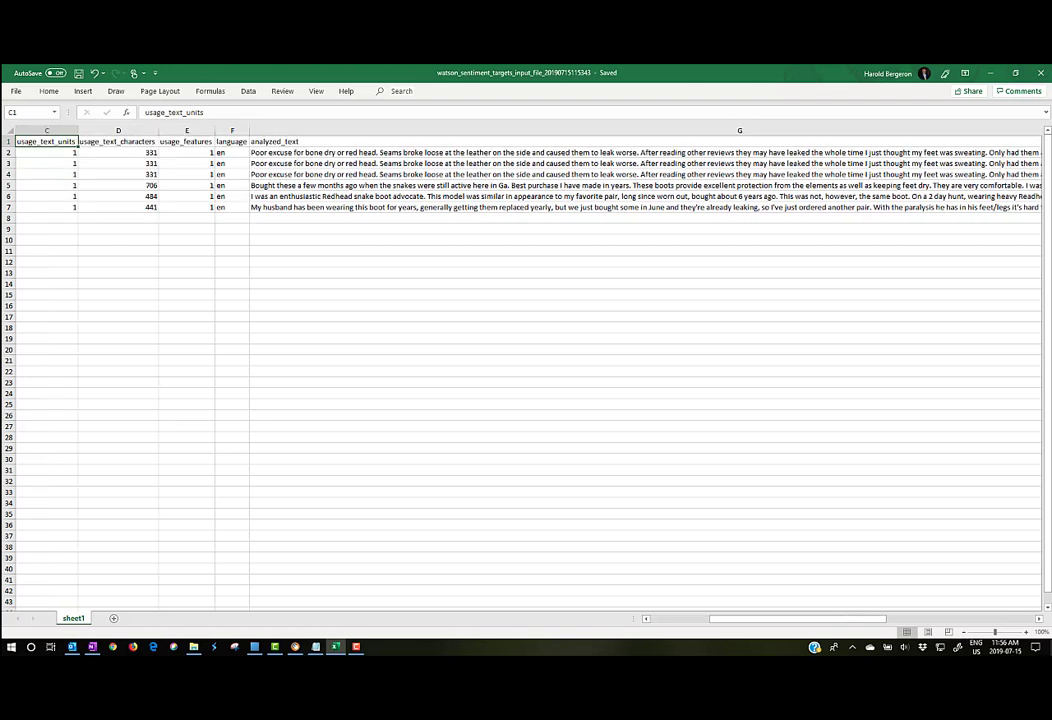
key(Right)
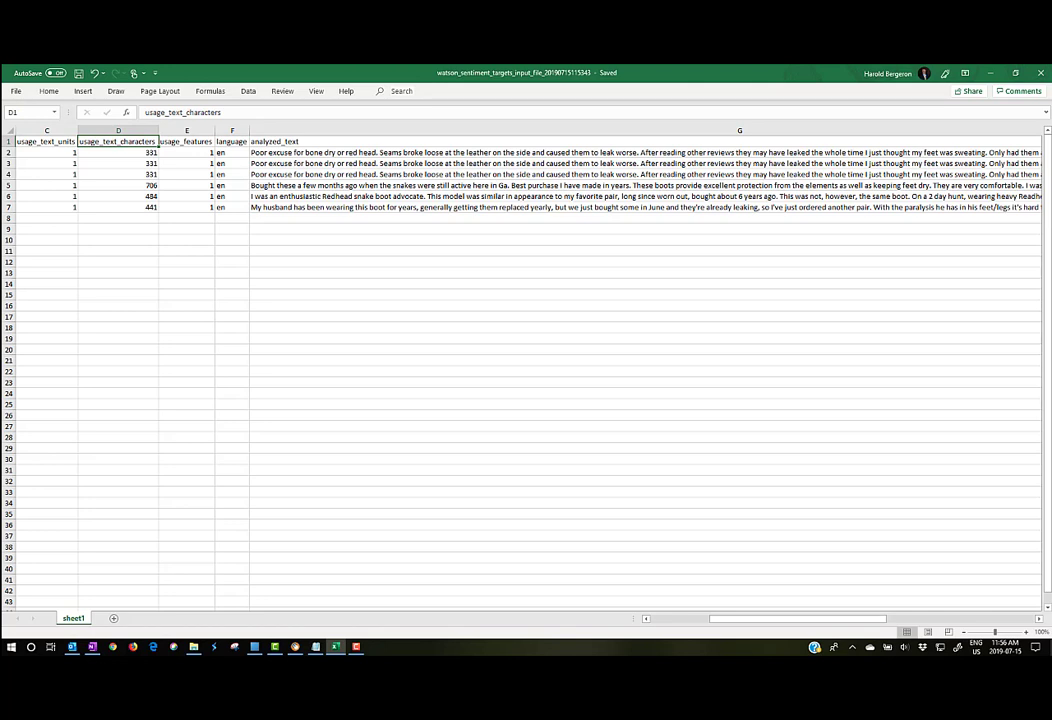
key(Right)
key(Right)
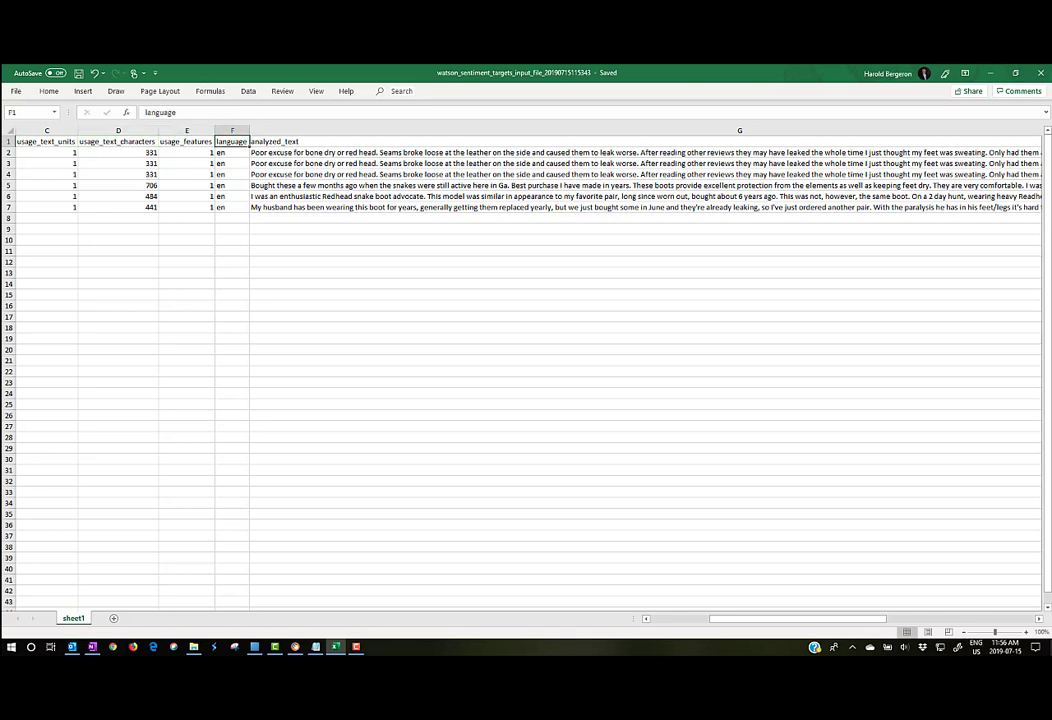
key(Right)
key(Right)
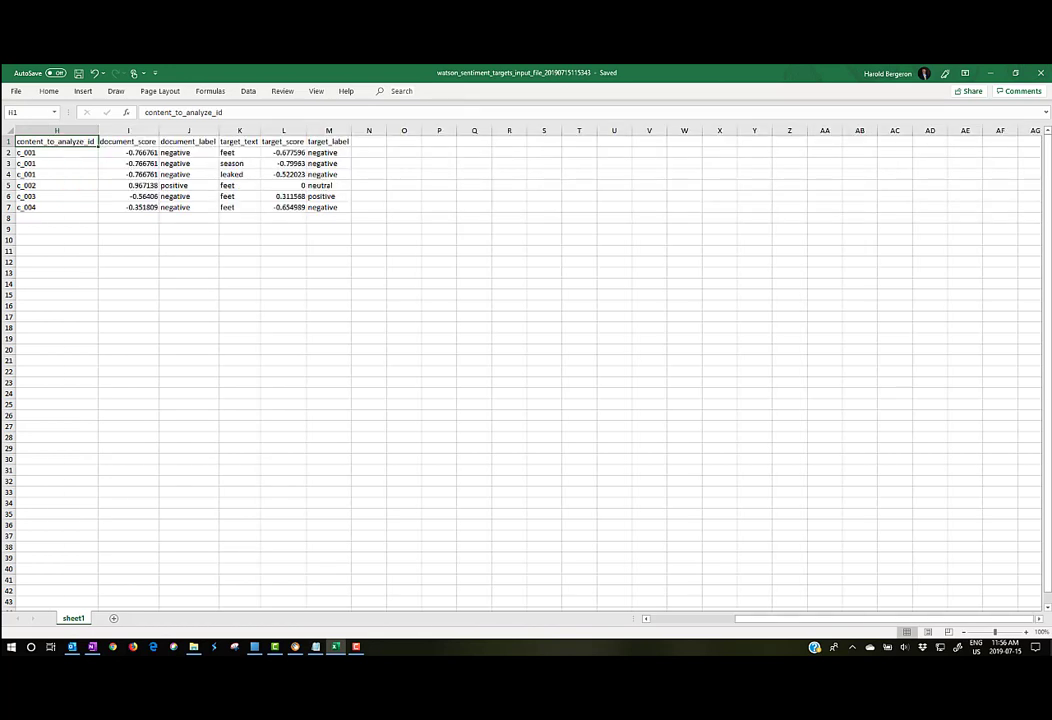
key(Down)
key(Down)
key(Down)
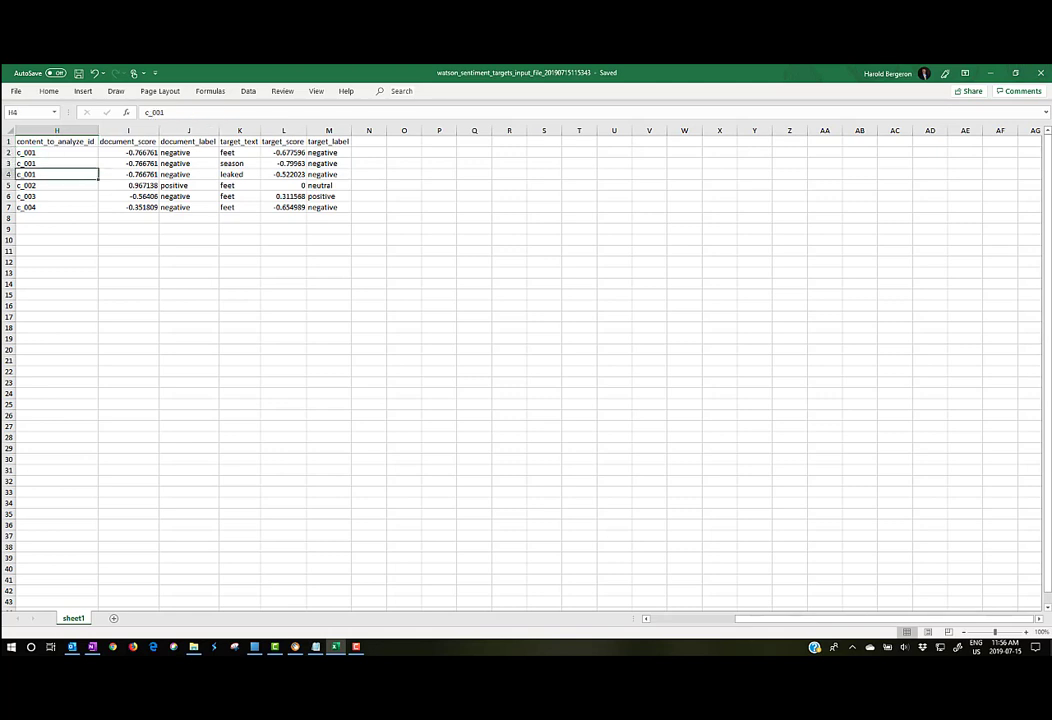
key(Down)
key(Down)
key(Down)
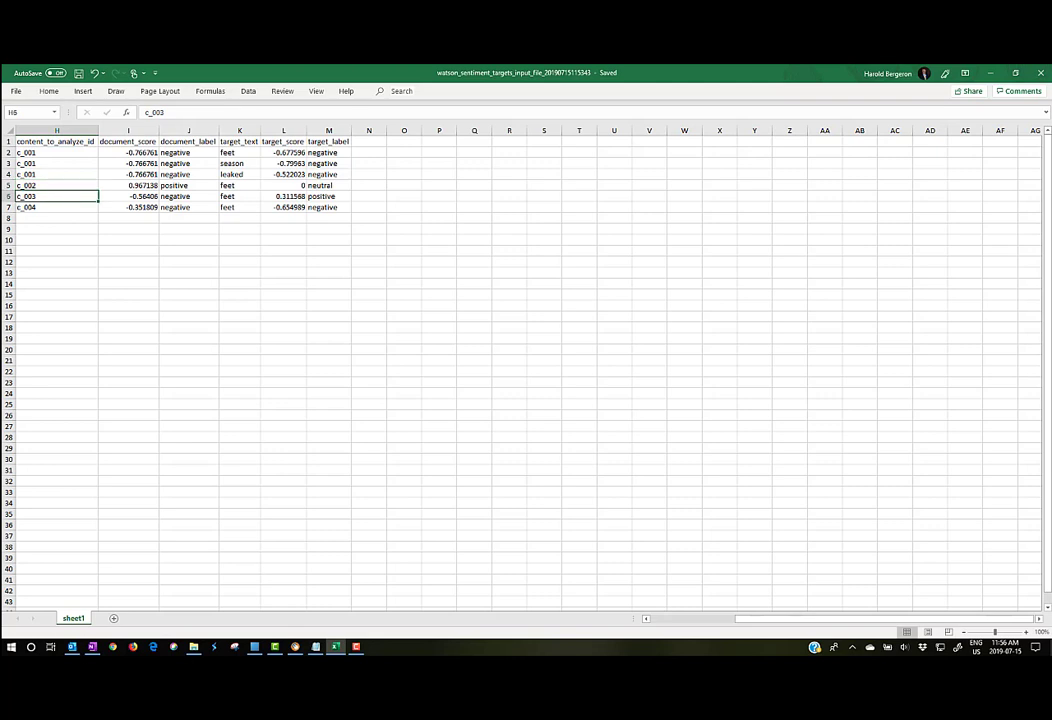
key(Up)
key(Up)
key(Up)
key(Up)
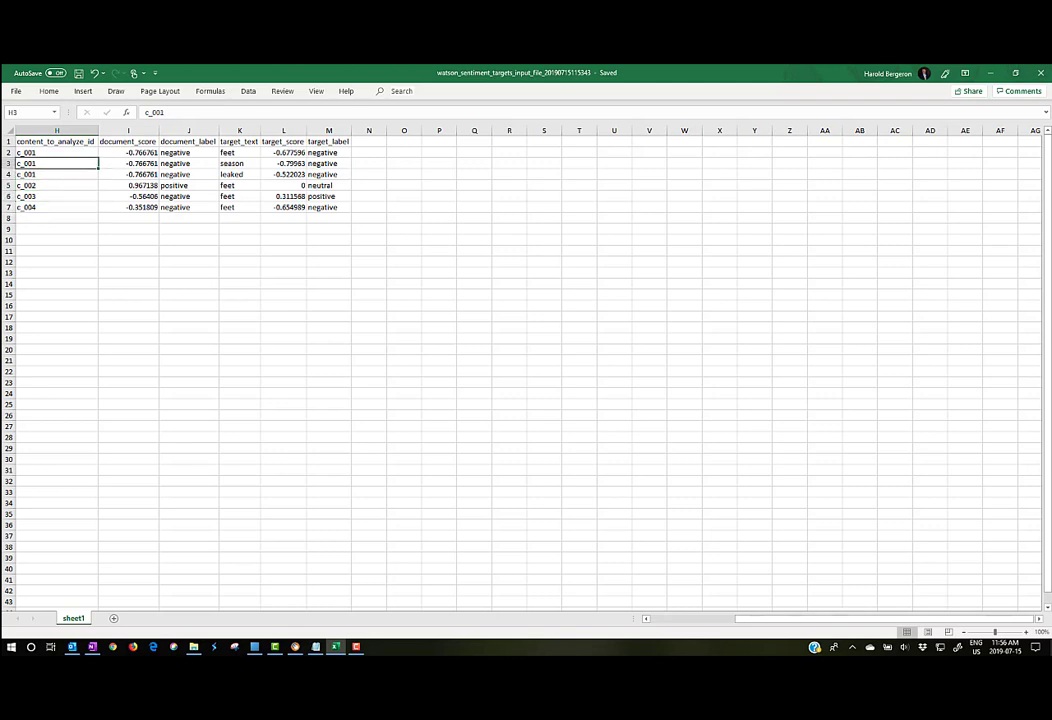
key(Right)
key(Right)
key(Right)
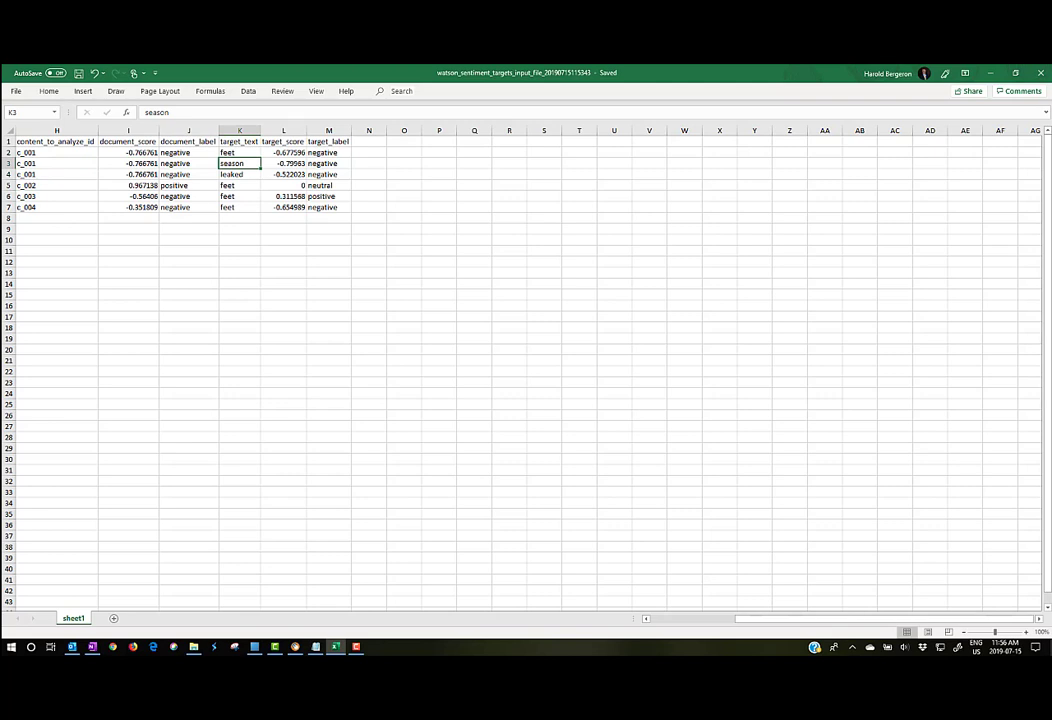
key(Left)
key(Left)
key(Left)
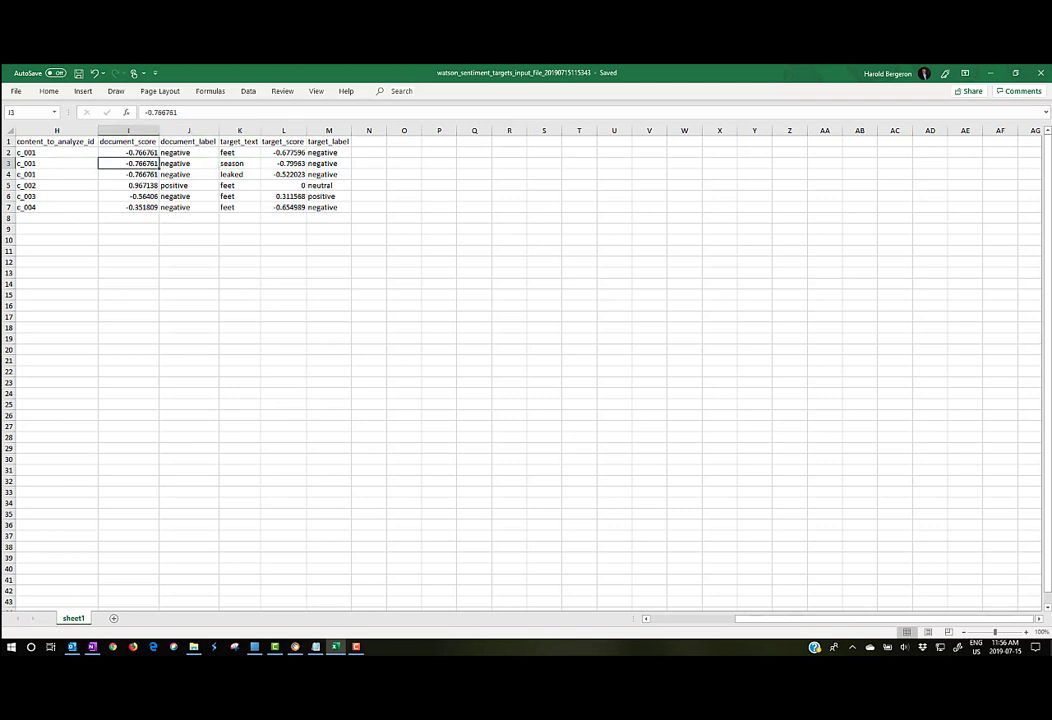
key(Up)
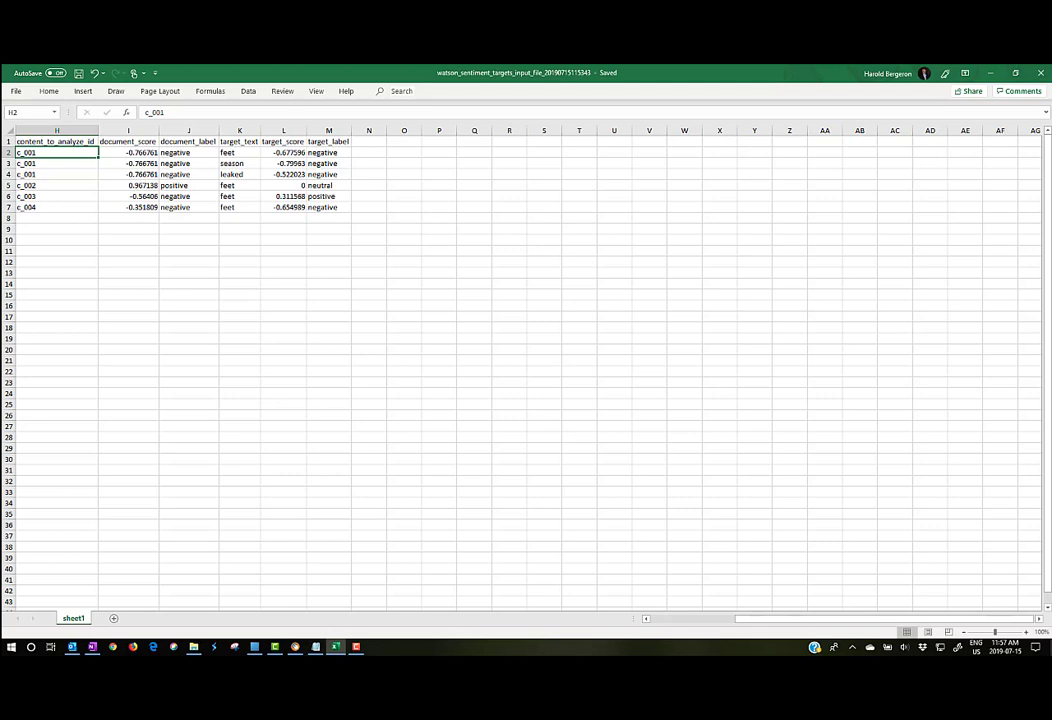
click(188, 153)
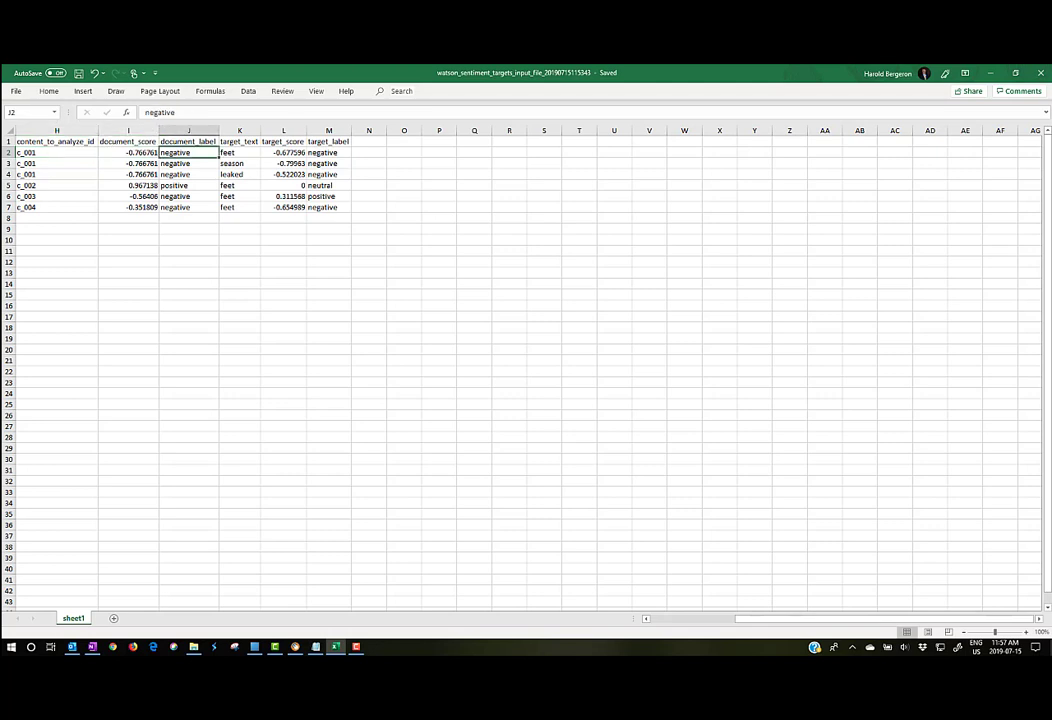
click(188, 164)
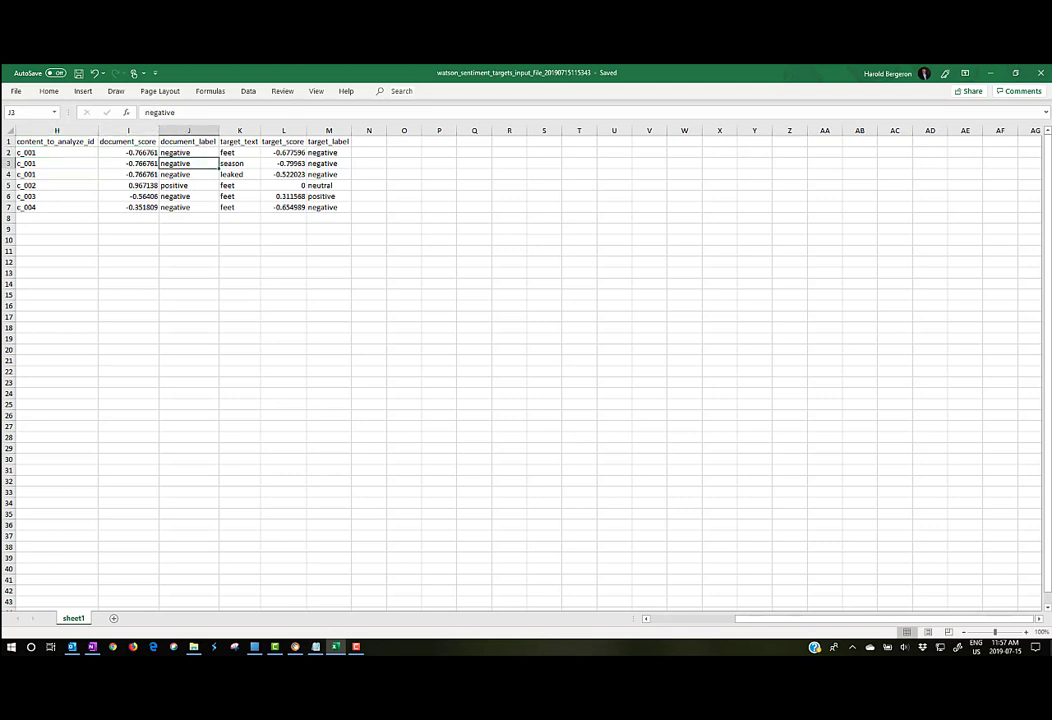